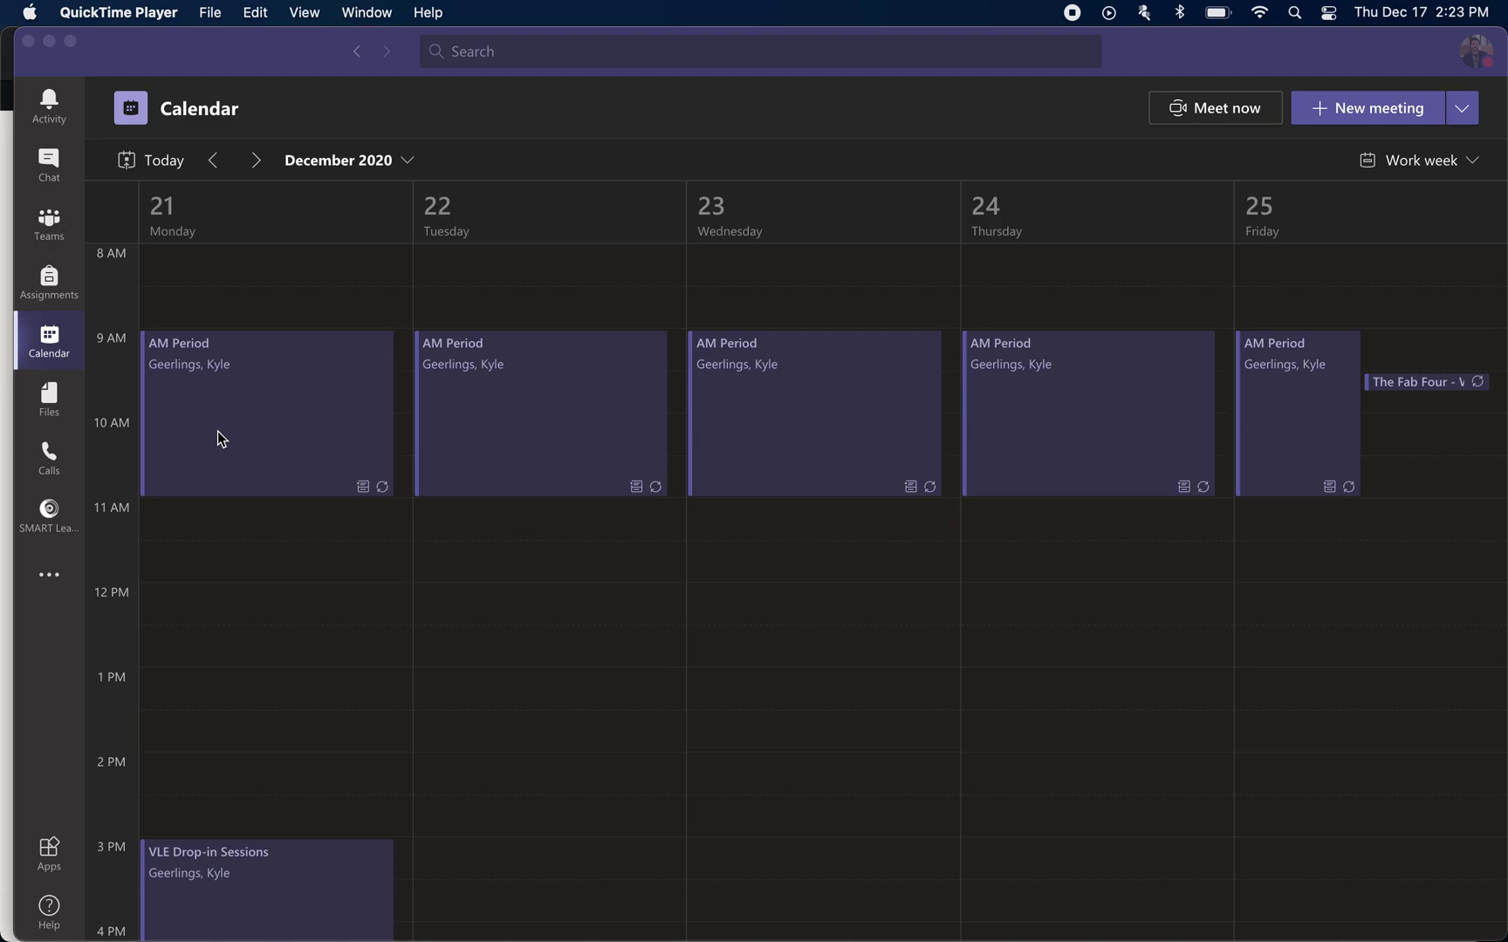
# Open the video and audio options for joining the AM Period meeting on Monday, December 21
pyautogui.click(1030, 538)
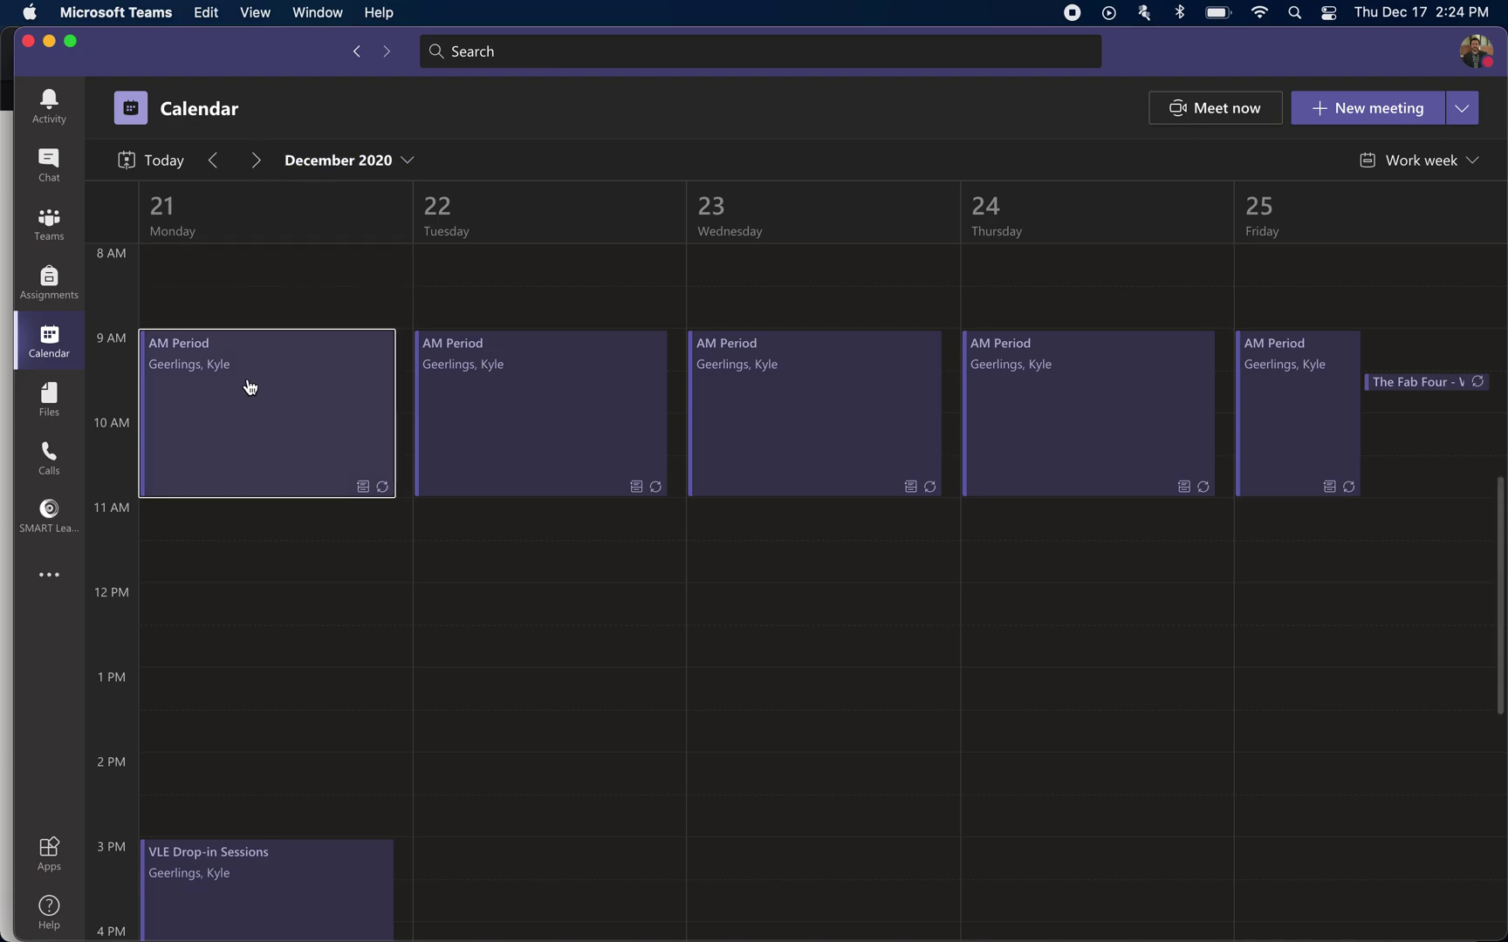
pyautogui.click(300, 390)
pyautogui.click(474, 390)
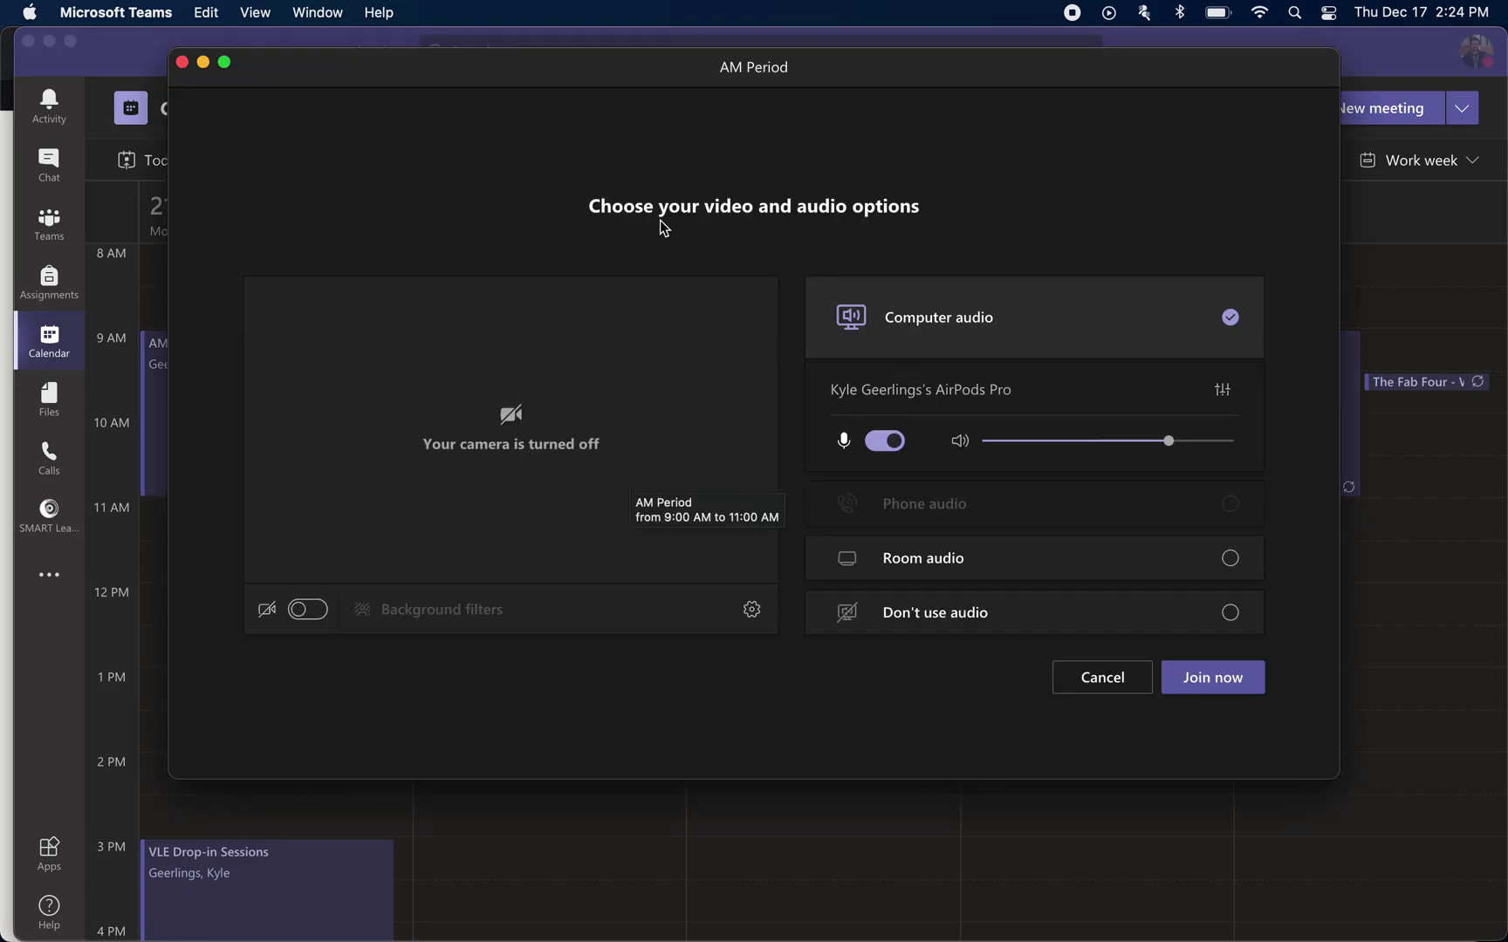
pyautogui.moveTo(573, 69); pyautogui.dragTo(572, 111)
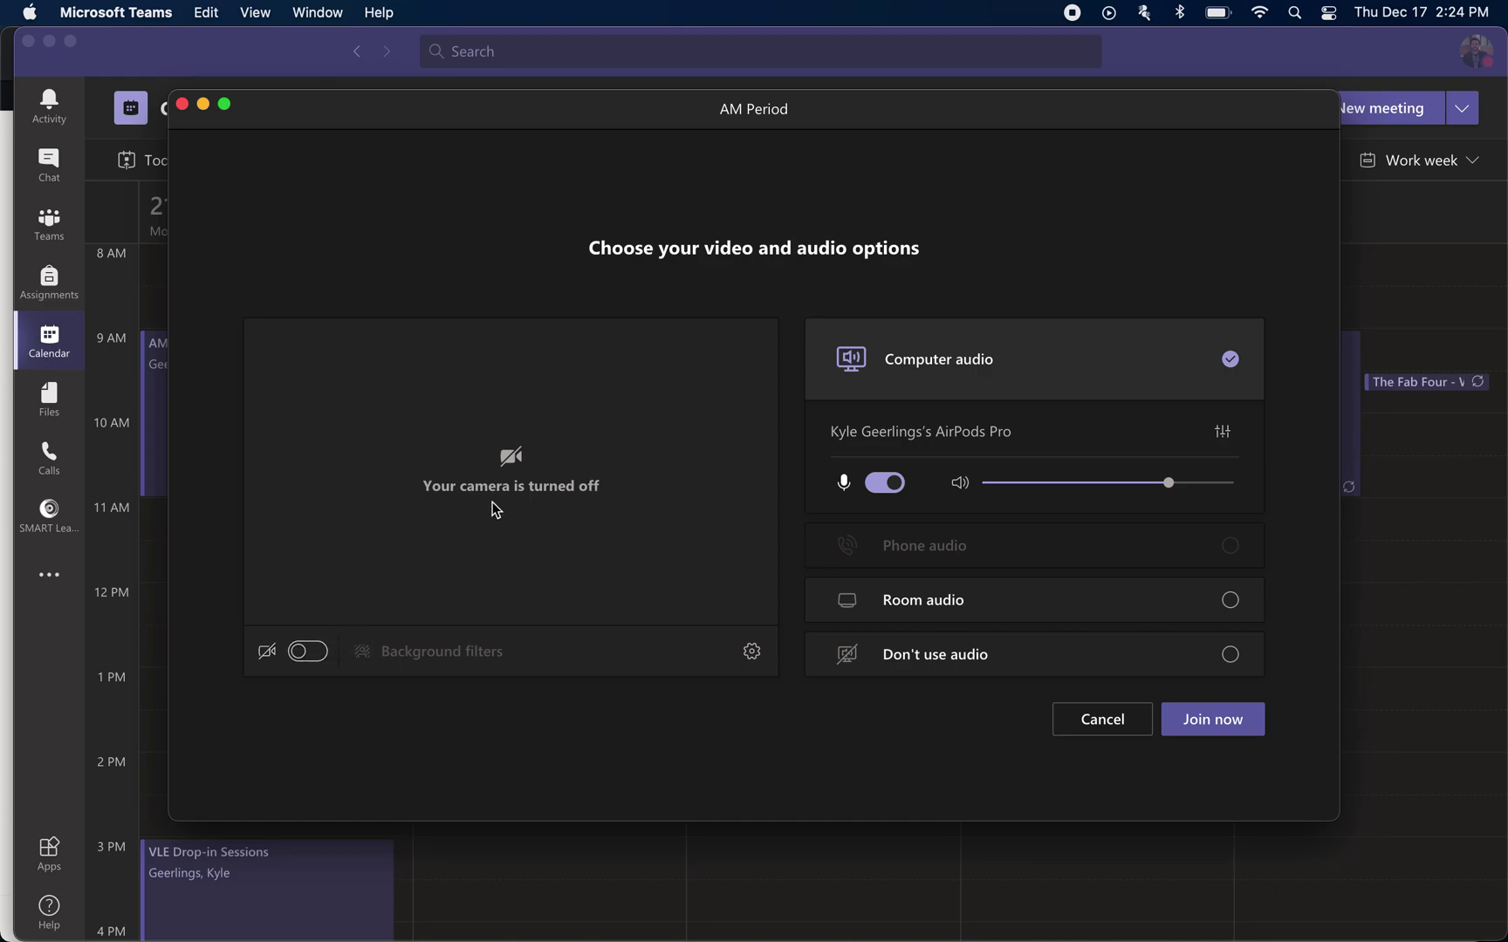
# Turn on the camera and try the Blur filter and the white room background with the black-framed mirror
pyautogui.click(312, 652)
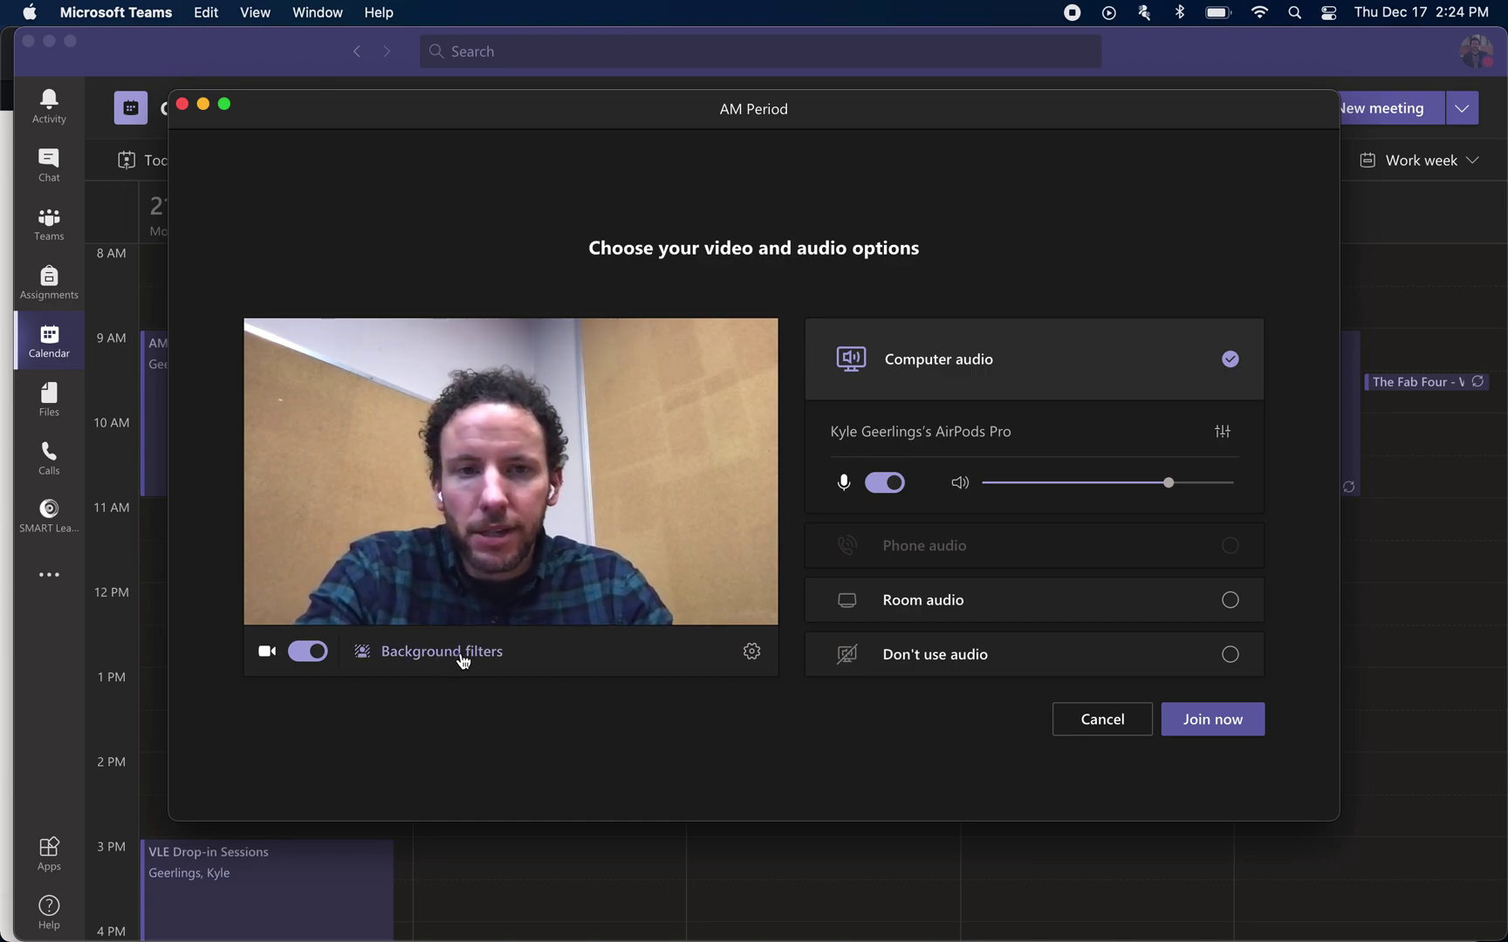
pyautogui.click(447, 660)
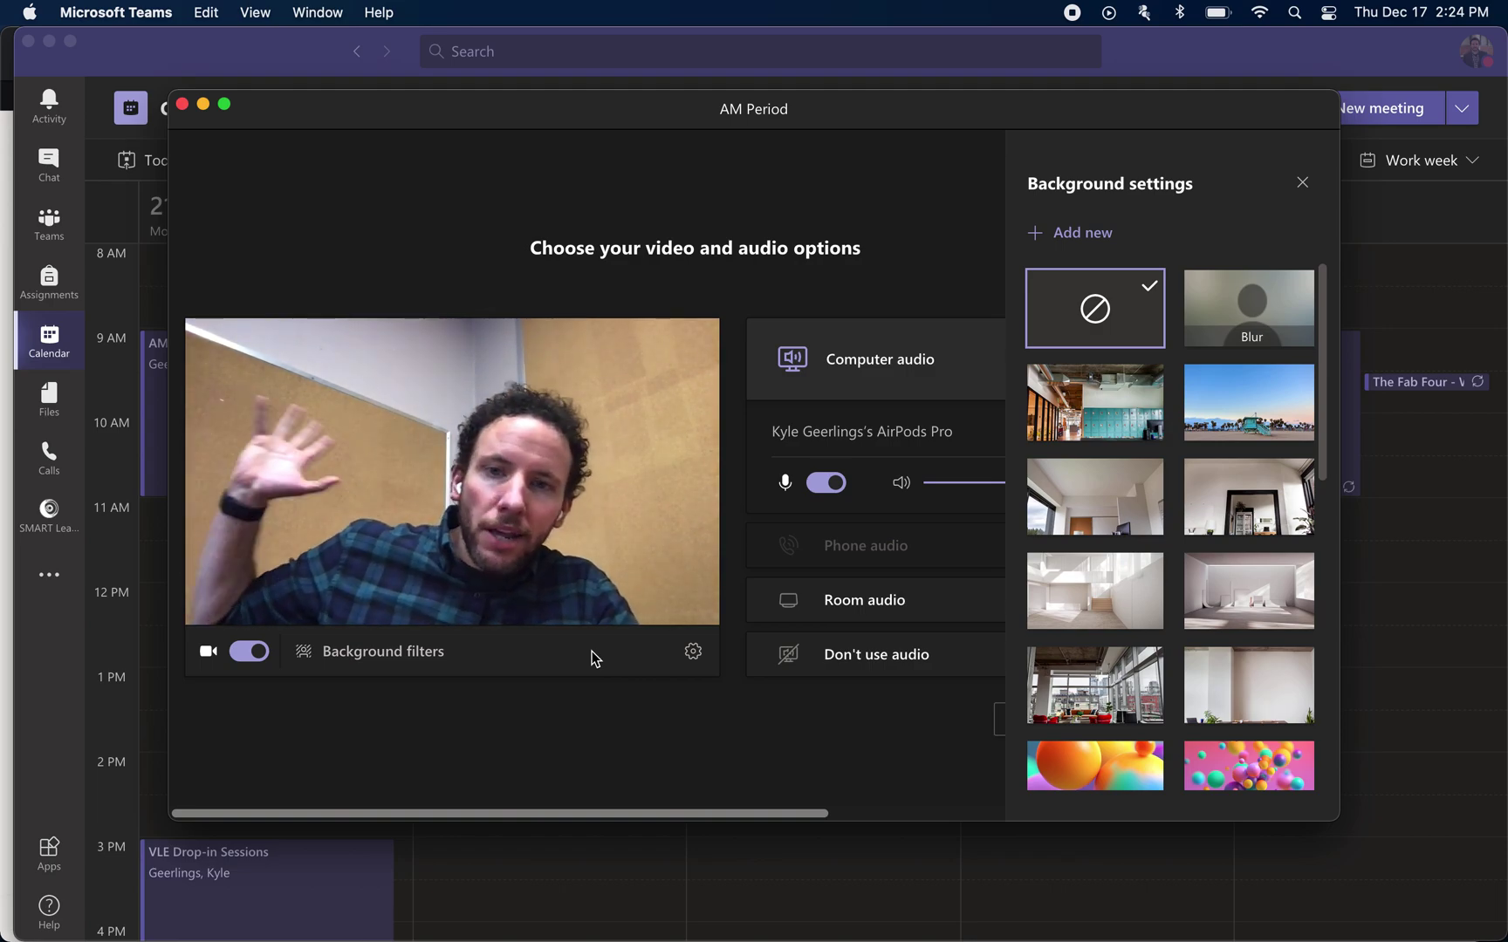
pyautogui.click(1249, 323)
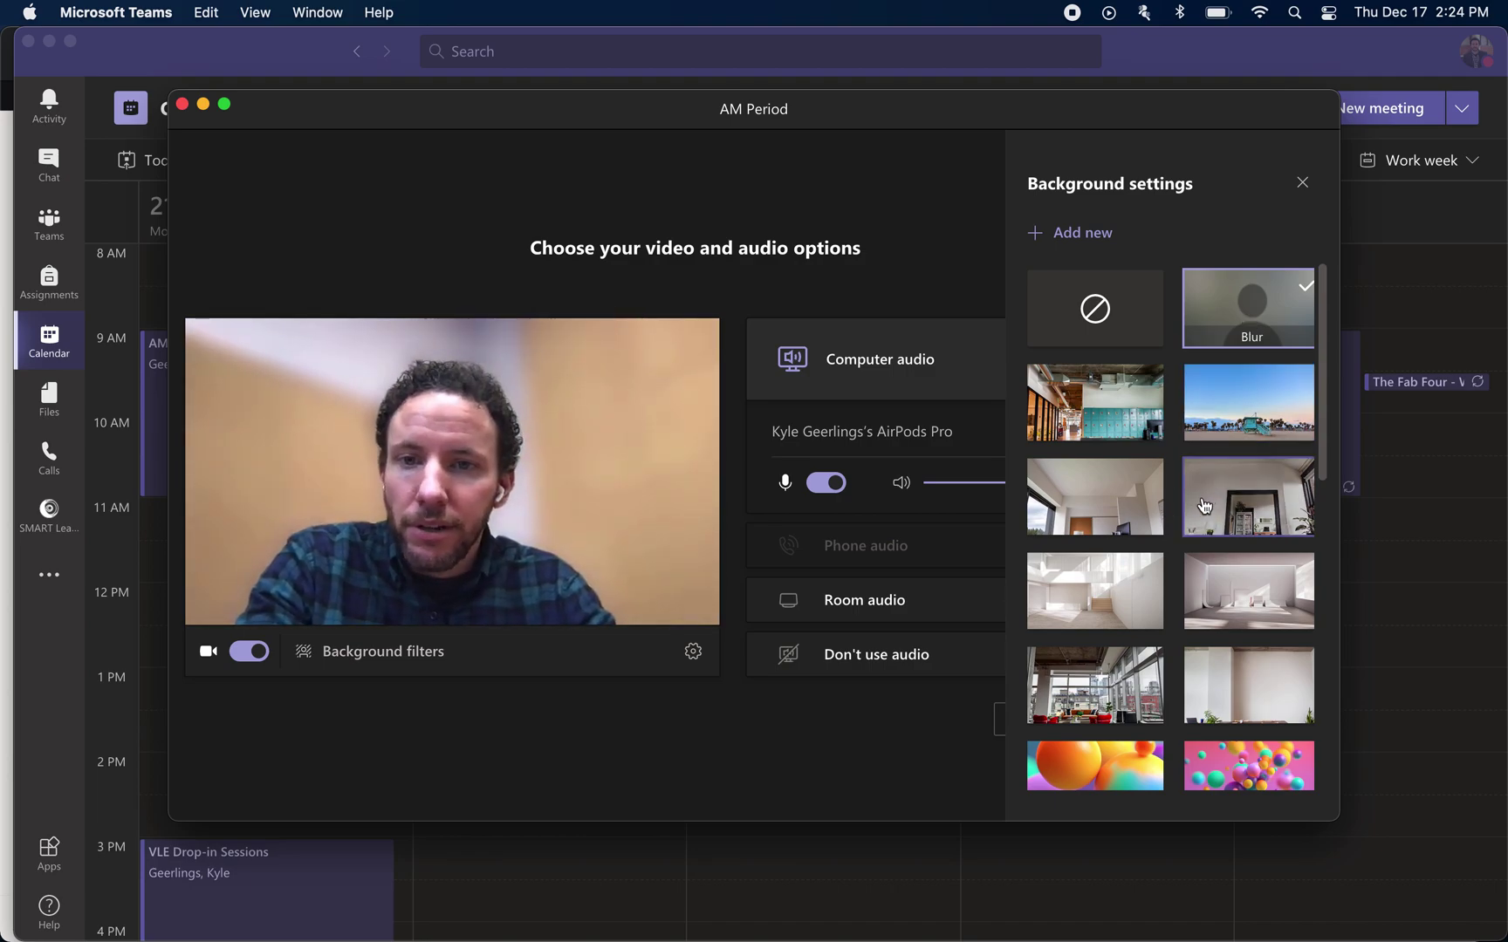
pyautogui.click(1252, 501)
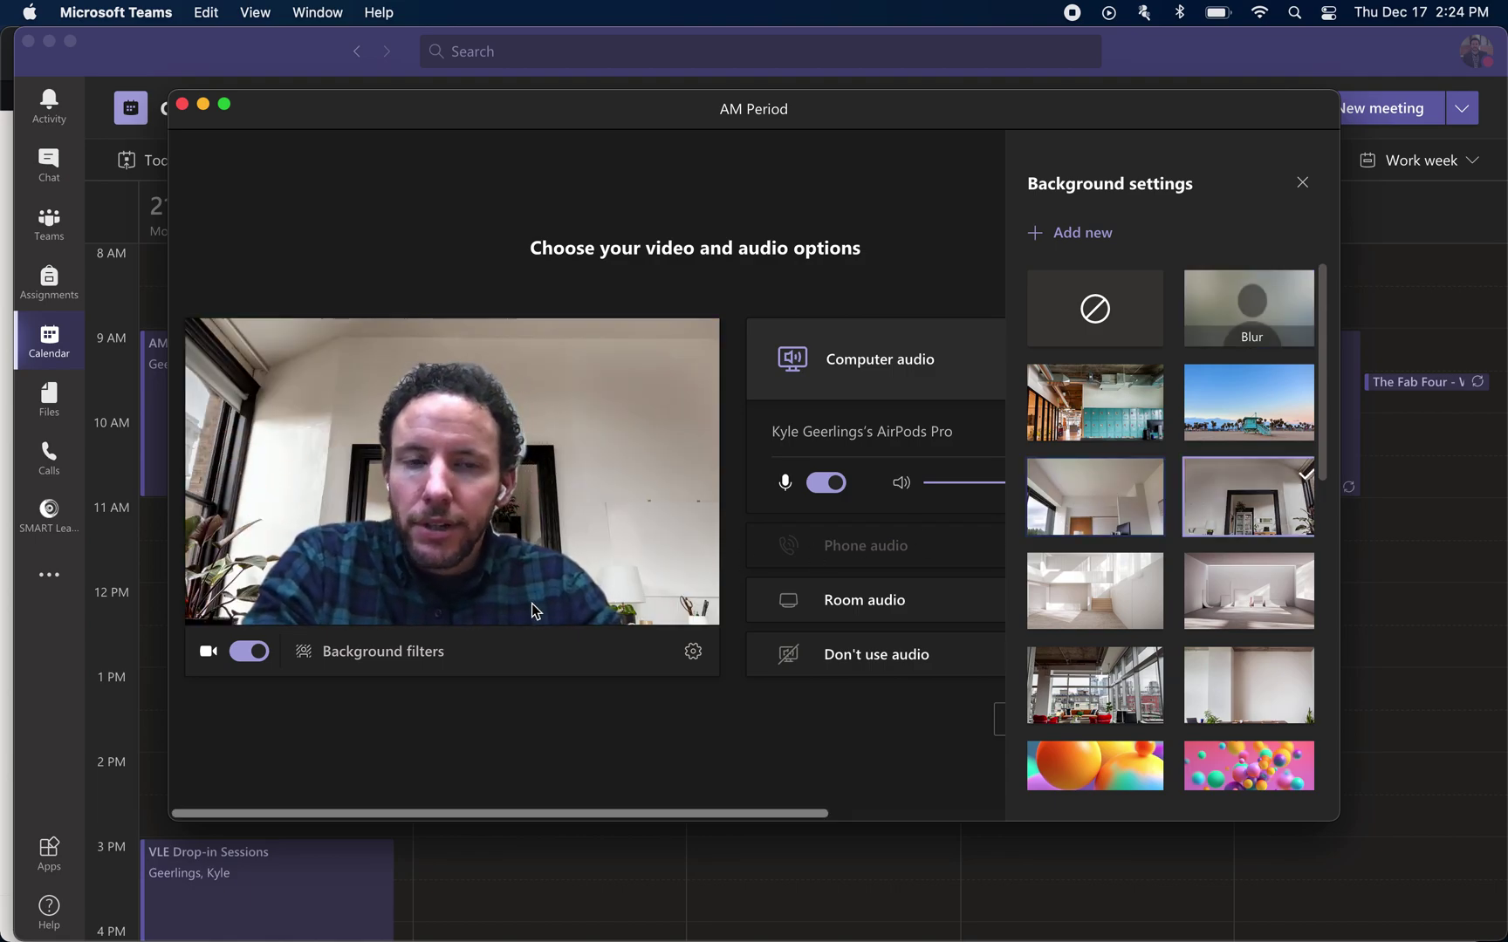
# Reset the background filter to none and turn the camera off
pyautogui.click(1095, 308)
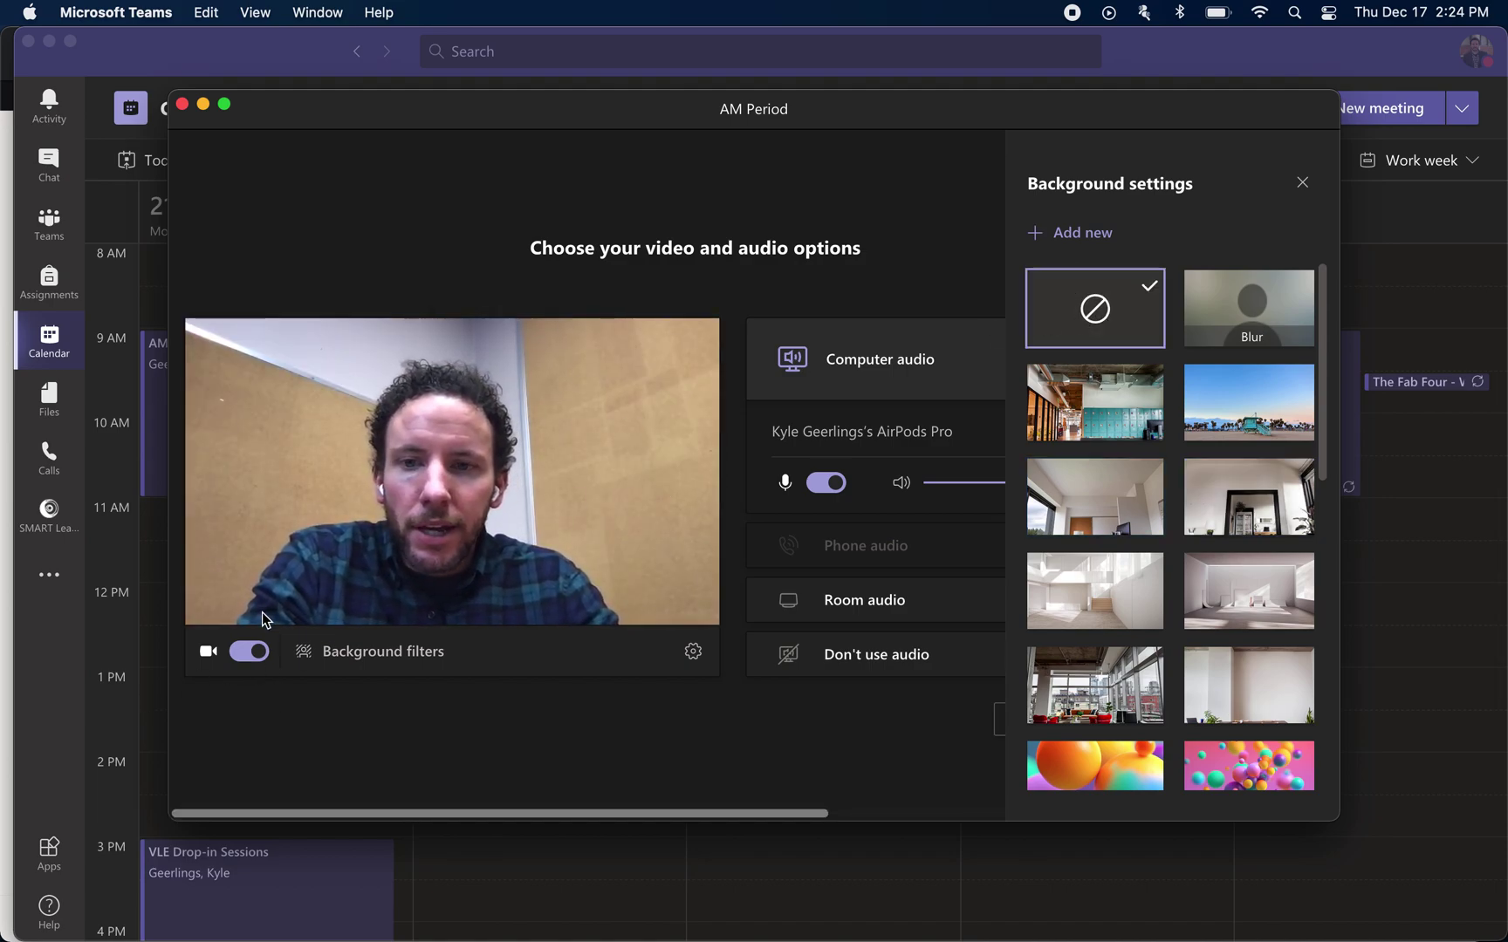
pyautogui.click(245, 668)
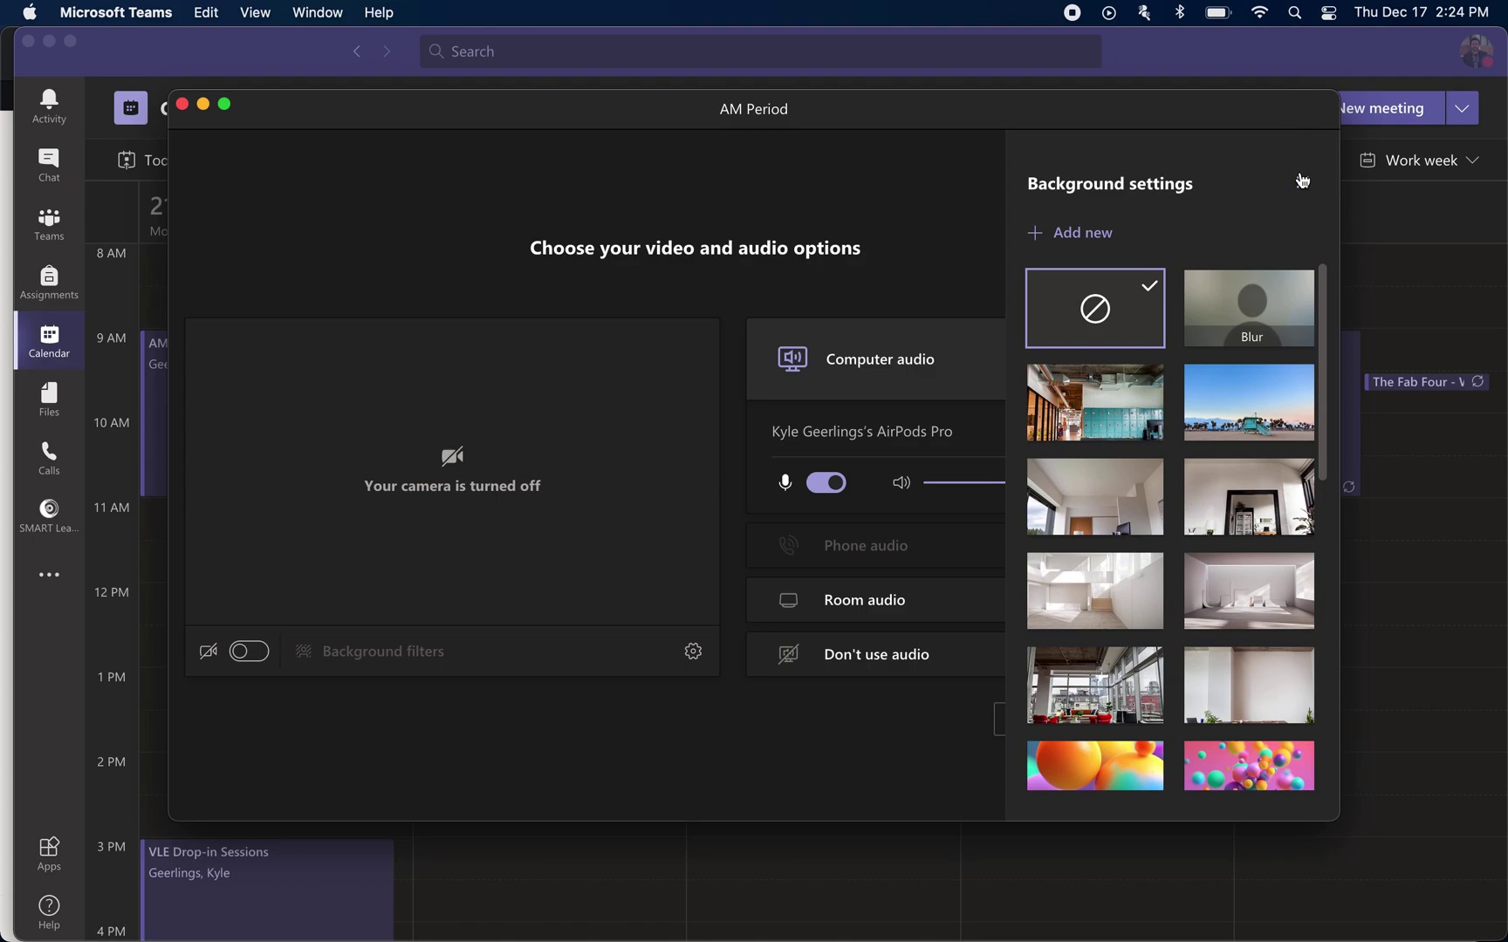
pyautogui.click(1302, 182)
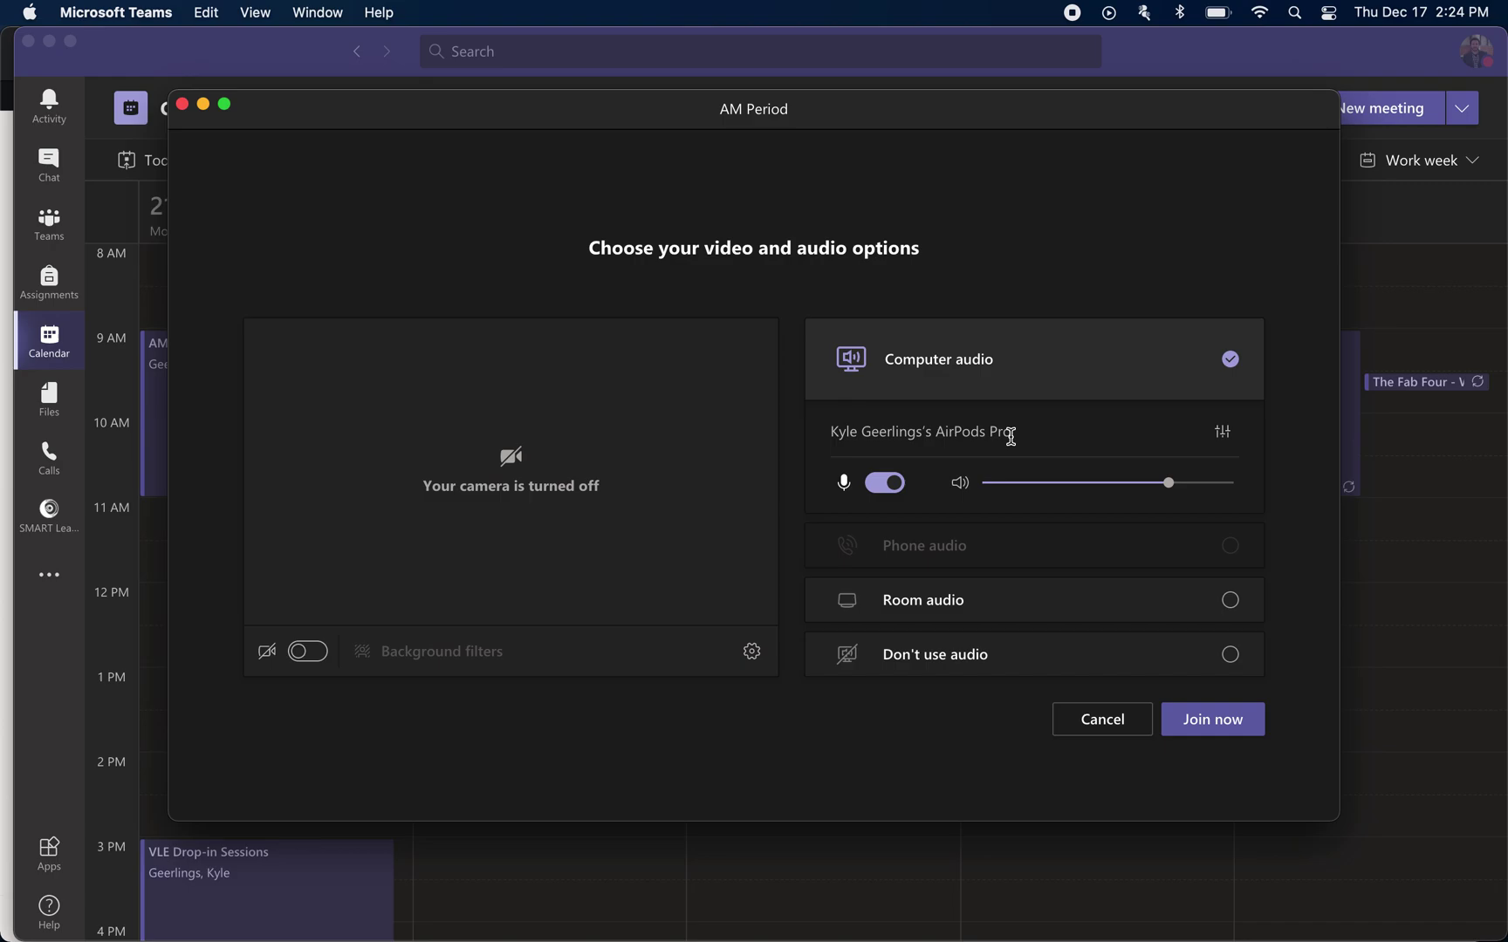
# Examine the speaker, microphone and camera choices in the device settings, keeping the current devices
pyautogui.click(1222, 434)
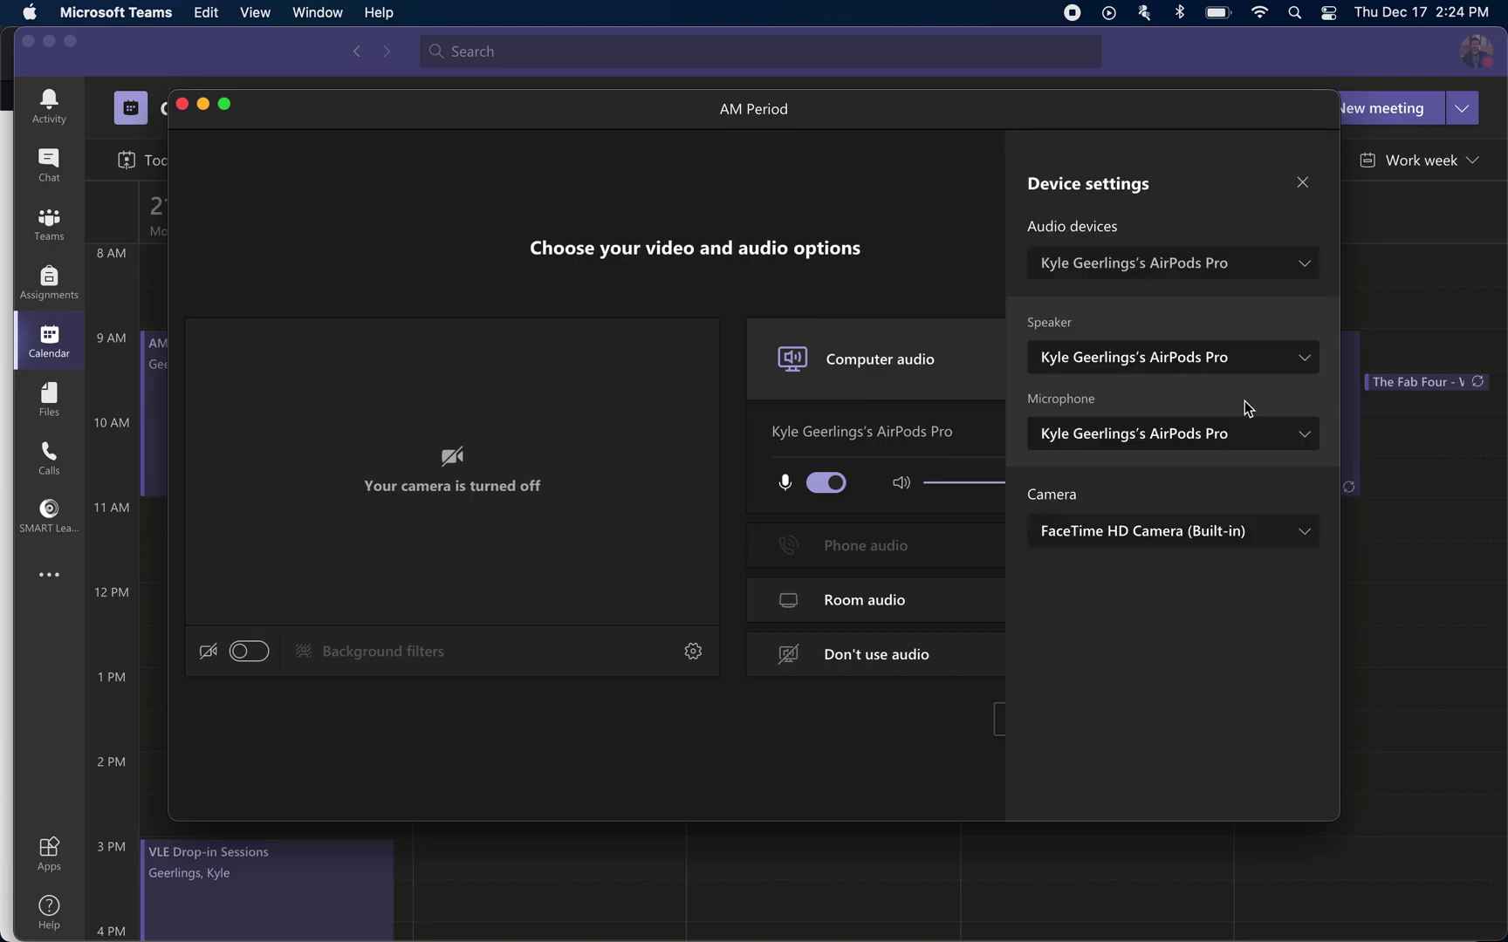
pyautogui.click(1109, 359)
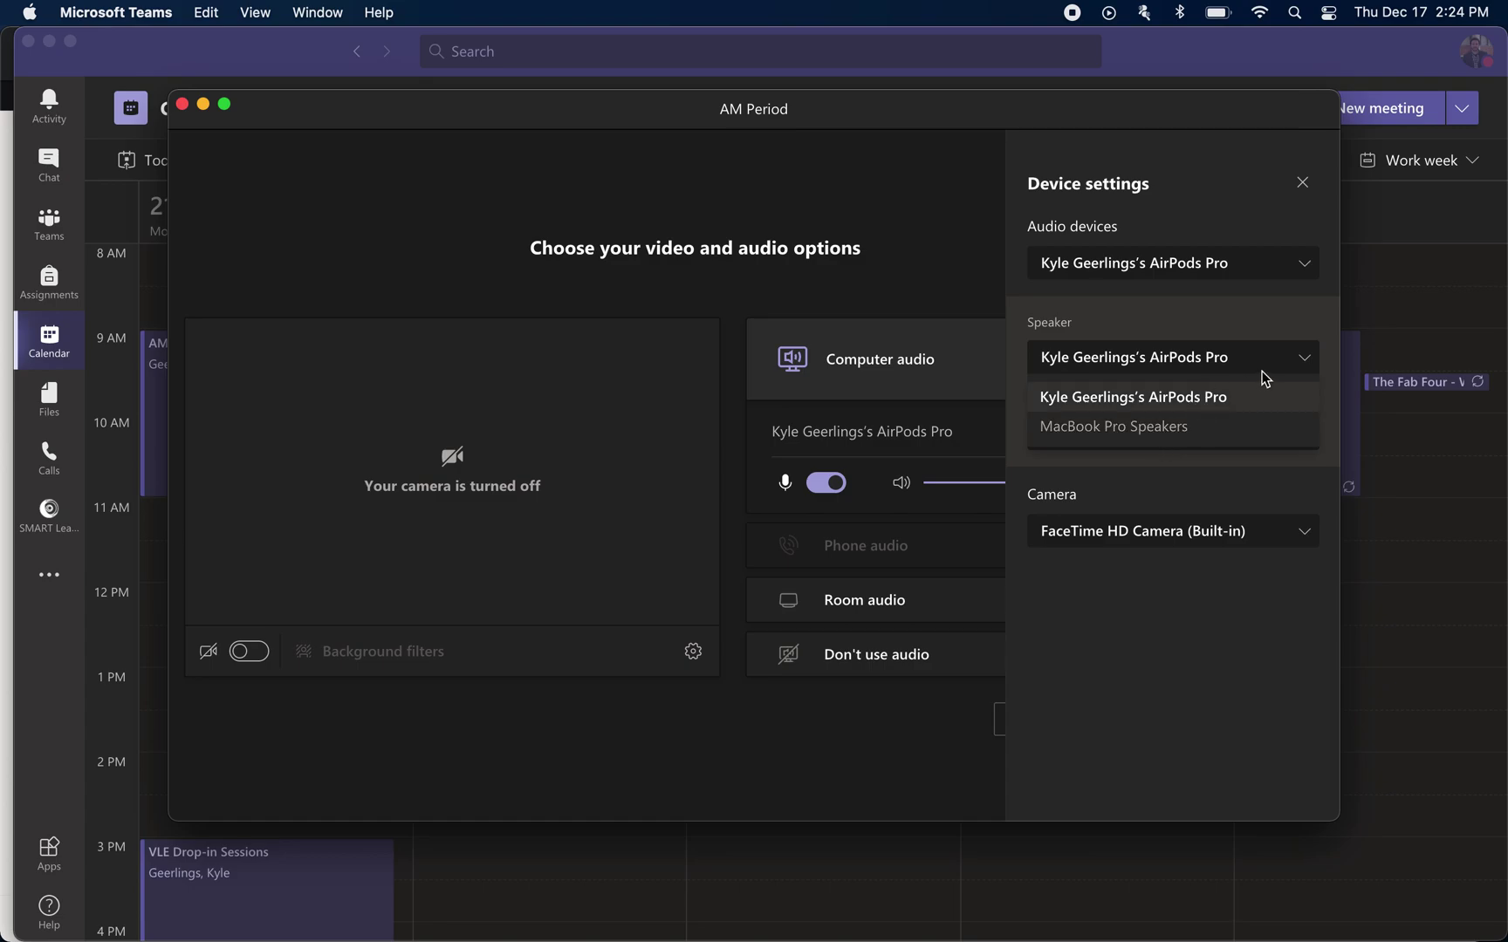
pyautogui.click(1304, 364)
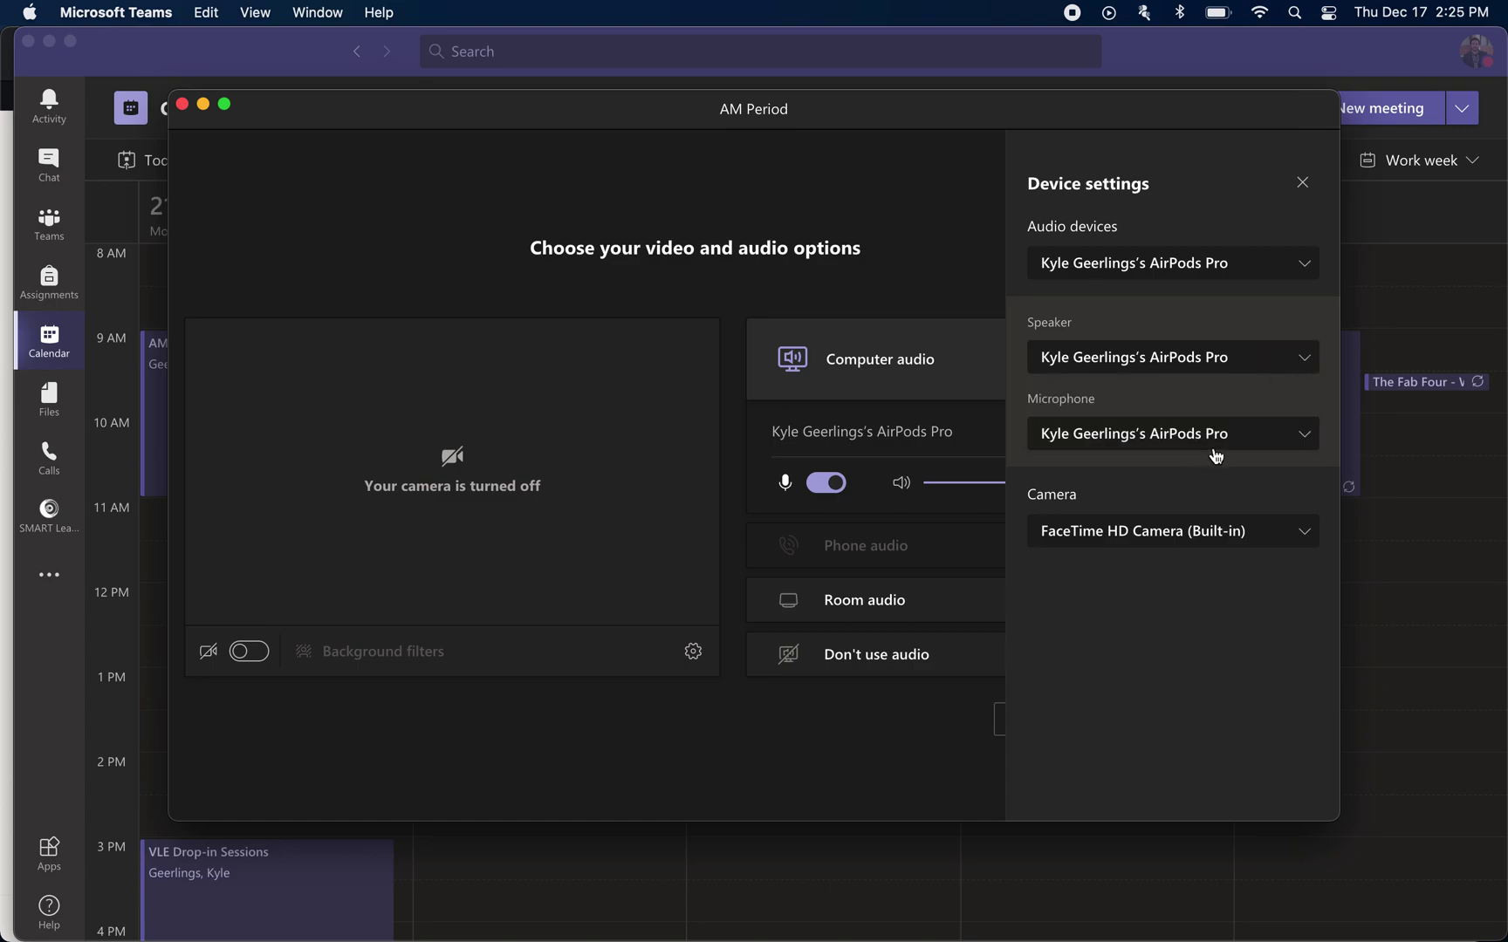
pyautogui.click(1306, 187)
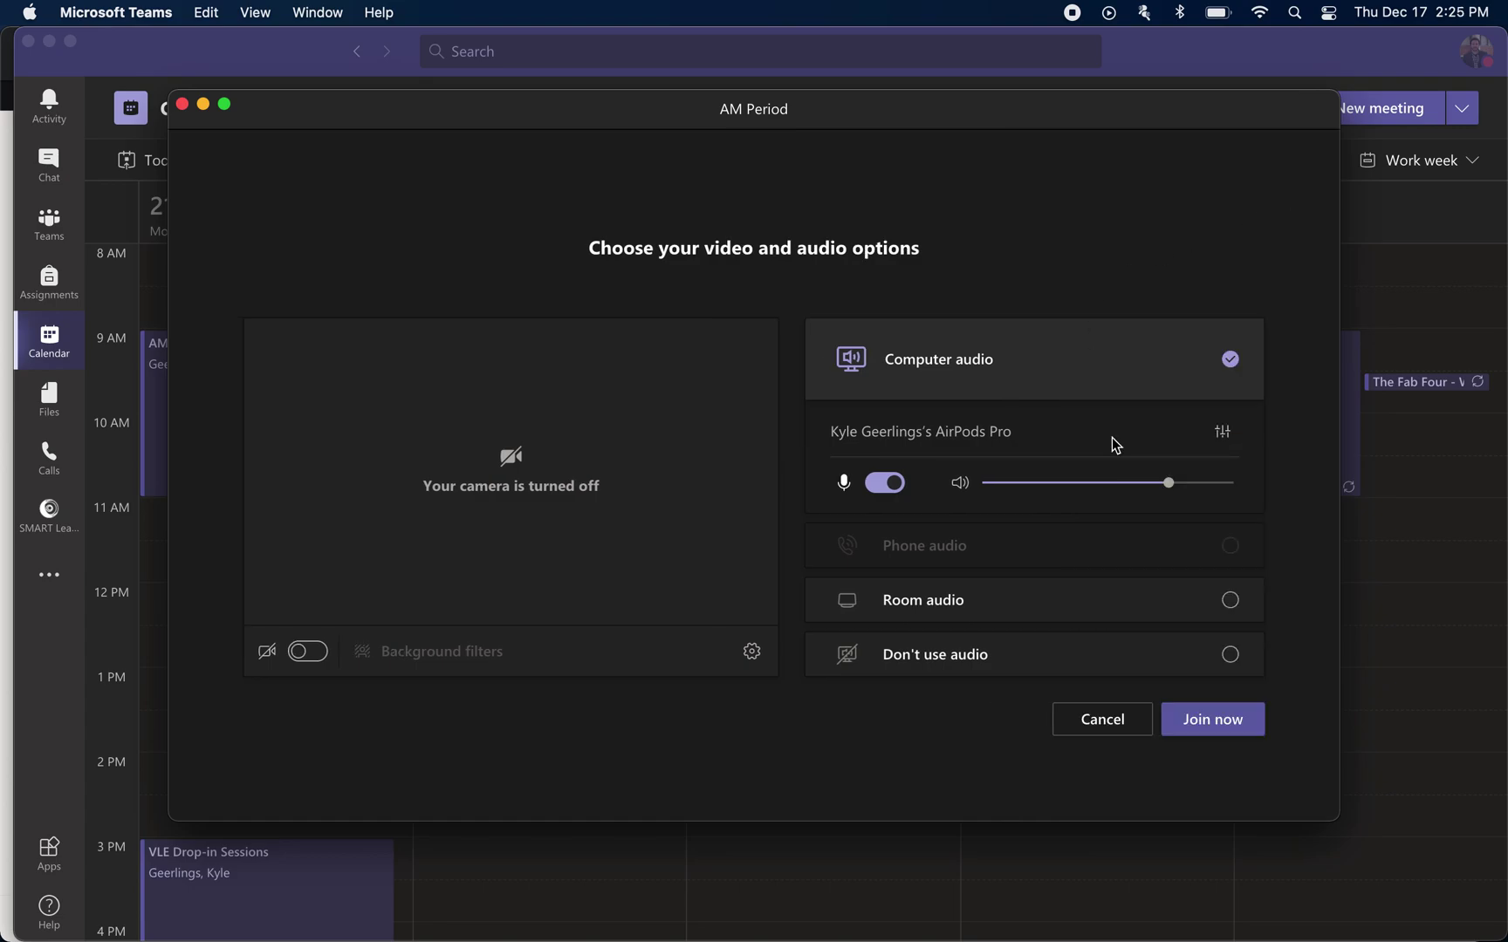
# Join the AM Period meeting with computer audio and admit the person waiting in the lobby
pyautogui.click(1218, 725)
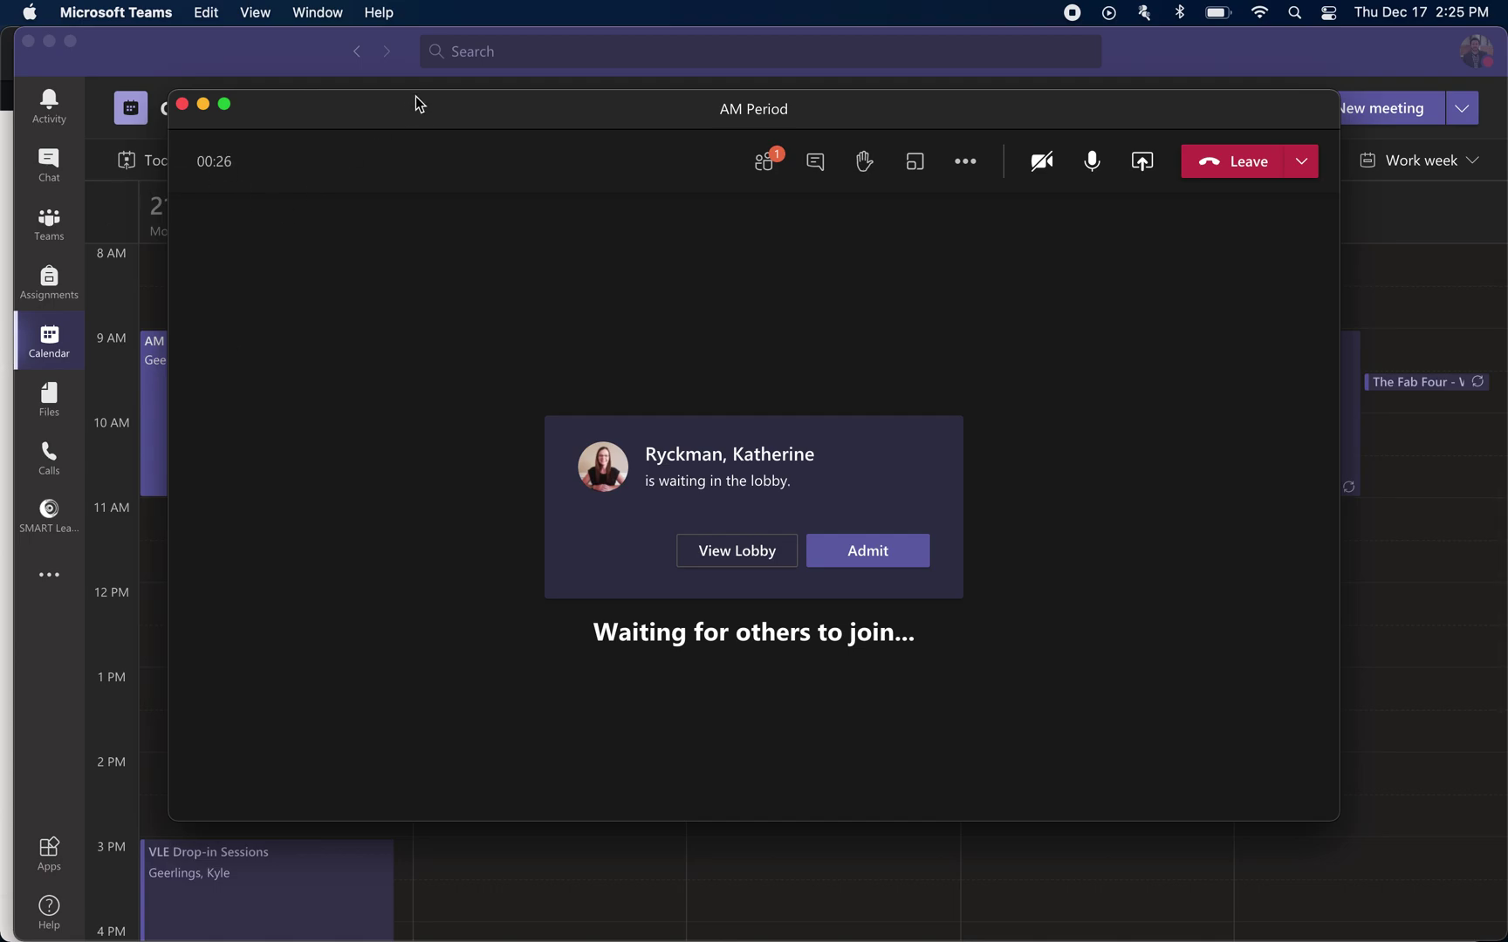
pyautogui.moveTo(417, 103)
pyautogui.mouseDown()
pyautogui.moveTo(779, 111)
pyautogui.moveTo(380, 123)
pyautogui.moveTo(420, 105)
pyautogui.mouseUp()
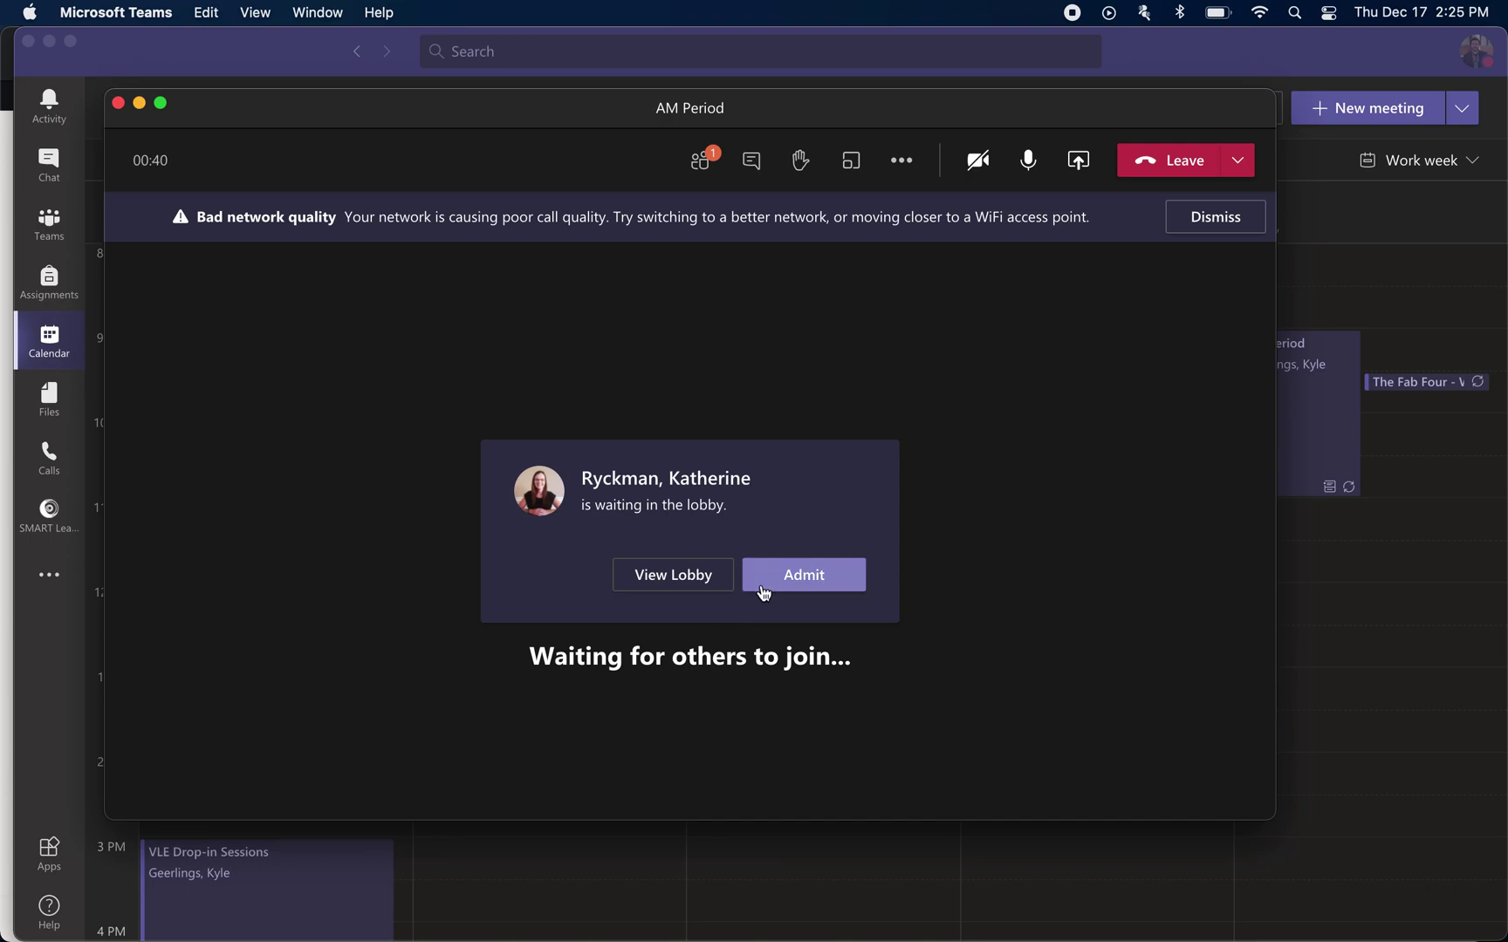
pyautogui.click(812, 576)
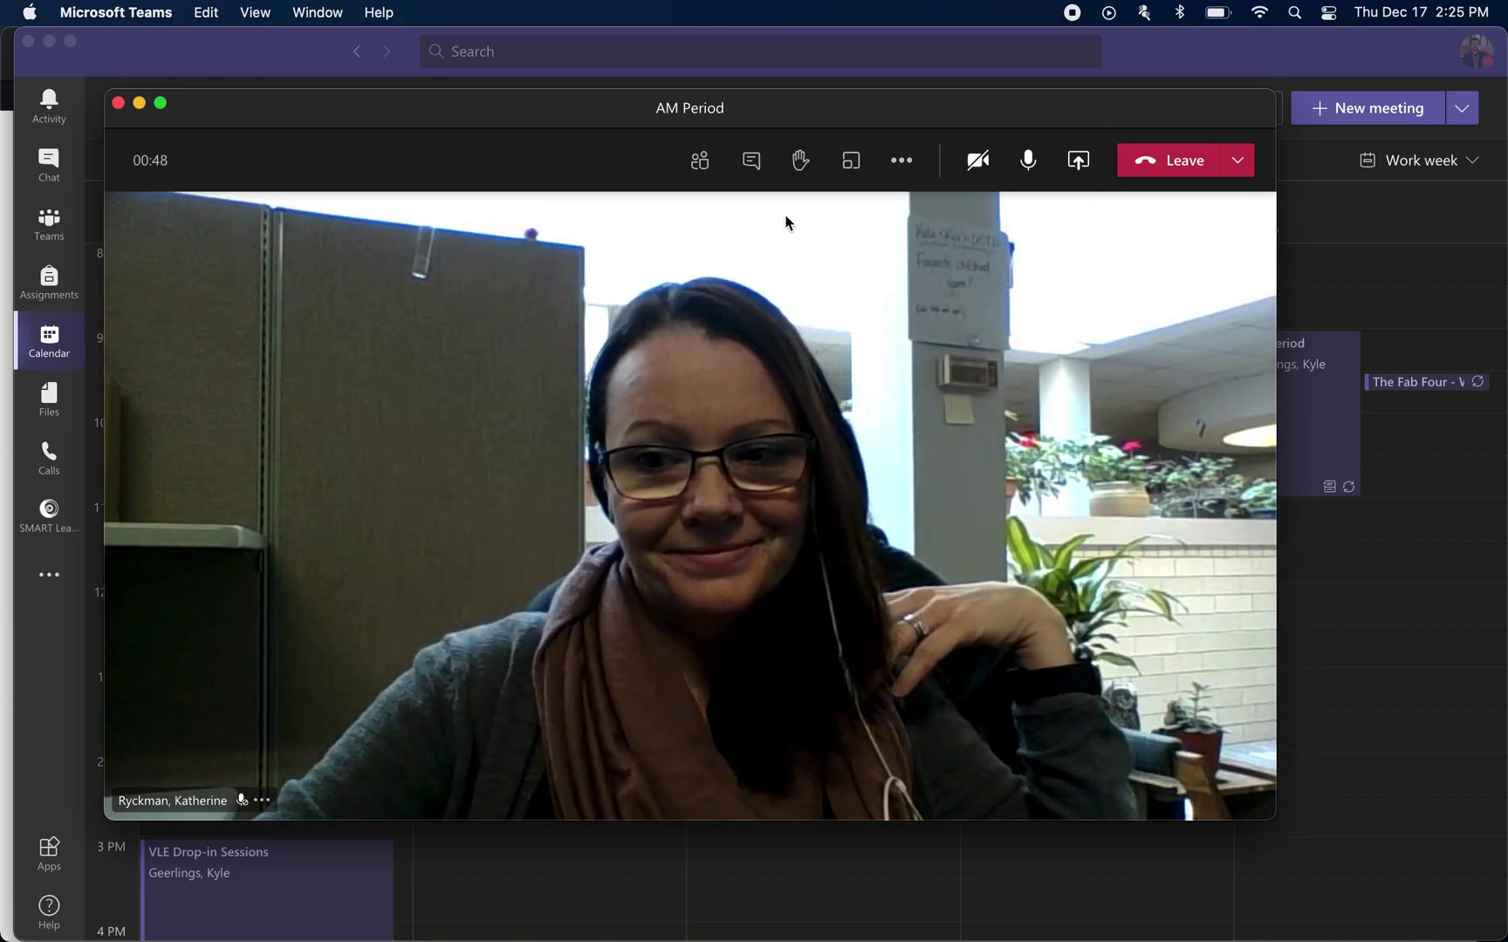
# View the meeting chat and the actions available for the attendee in the participants list
pyautogui.click(754, 165)
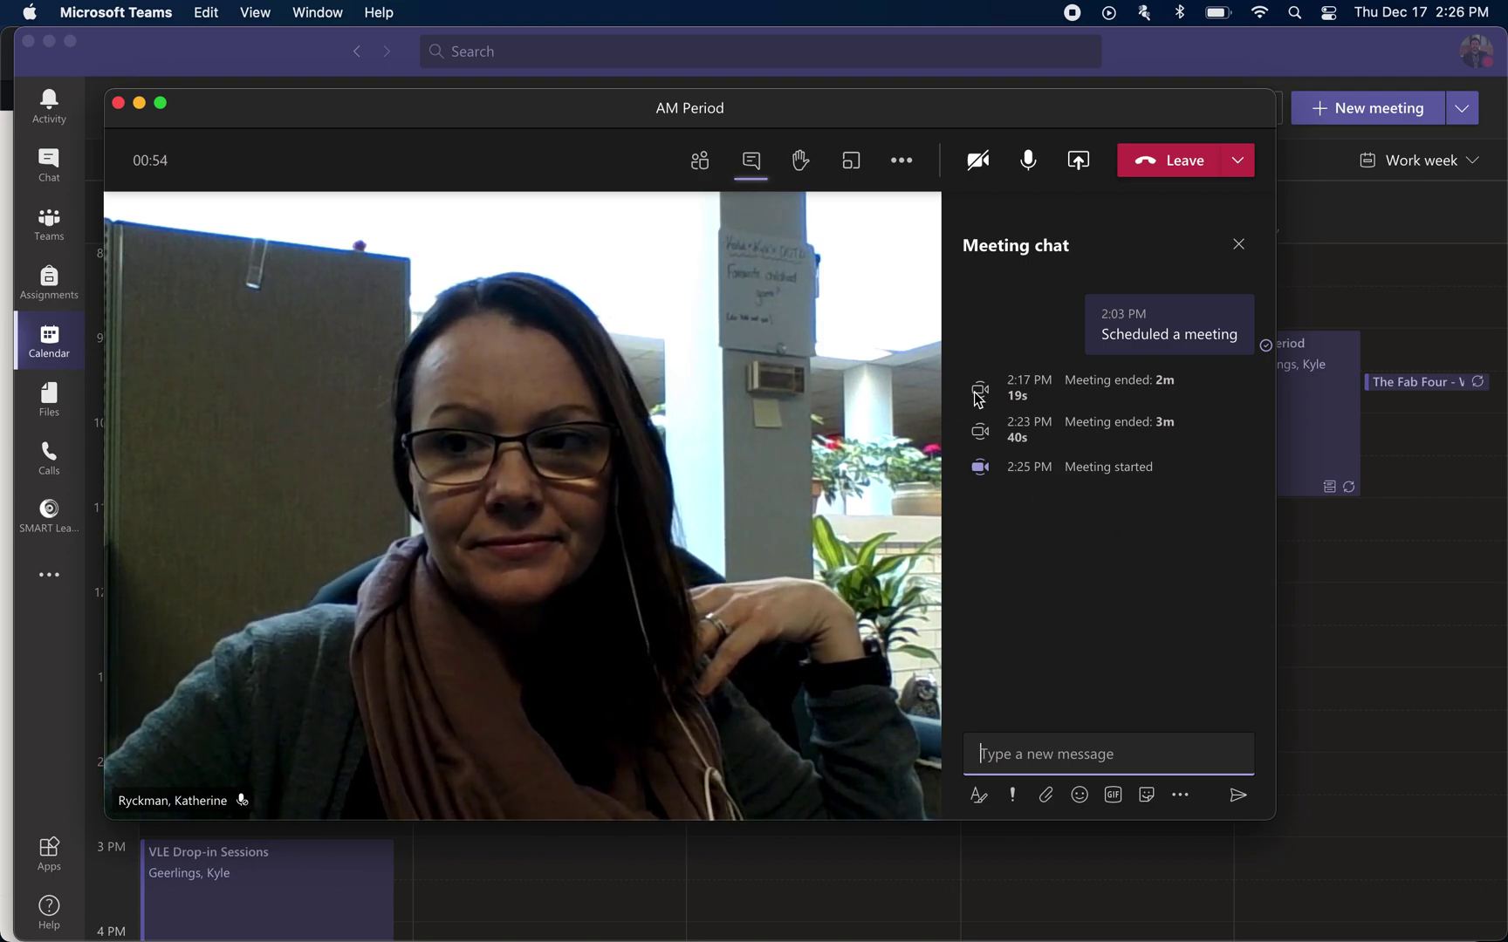
pyautogui.click(717, 164)
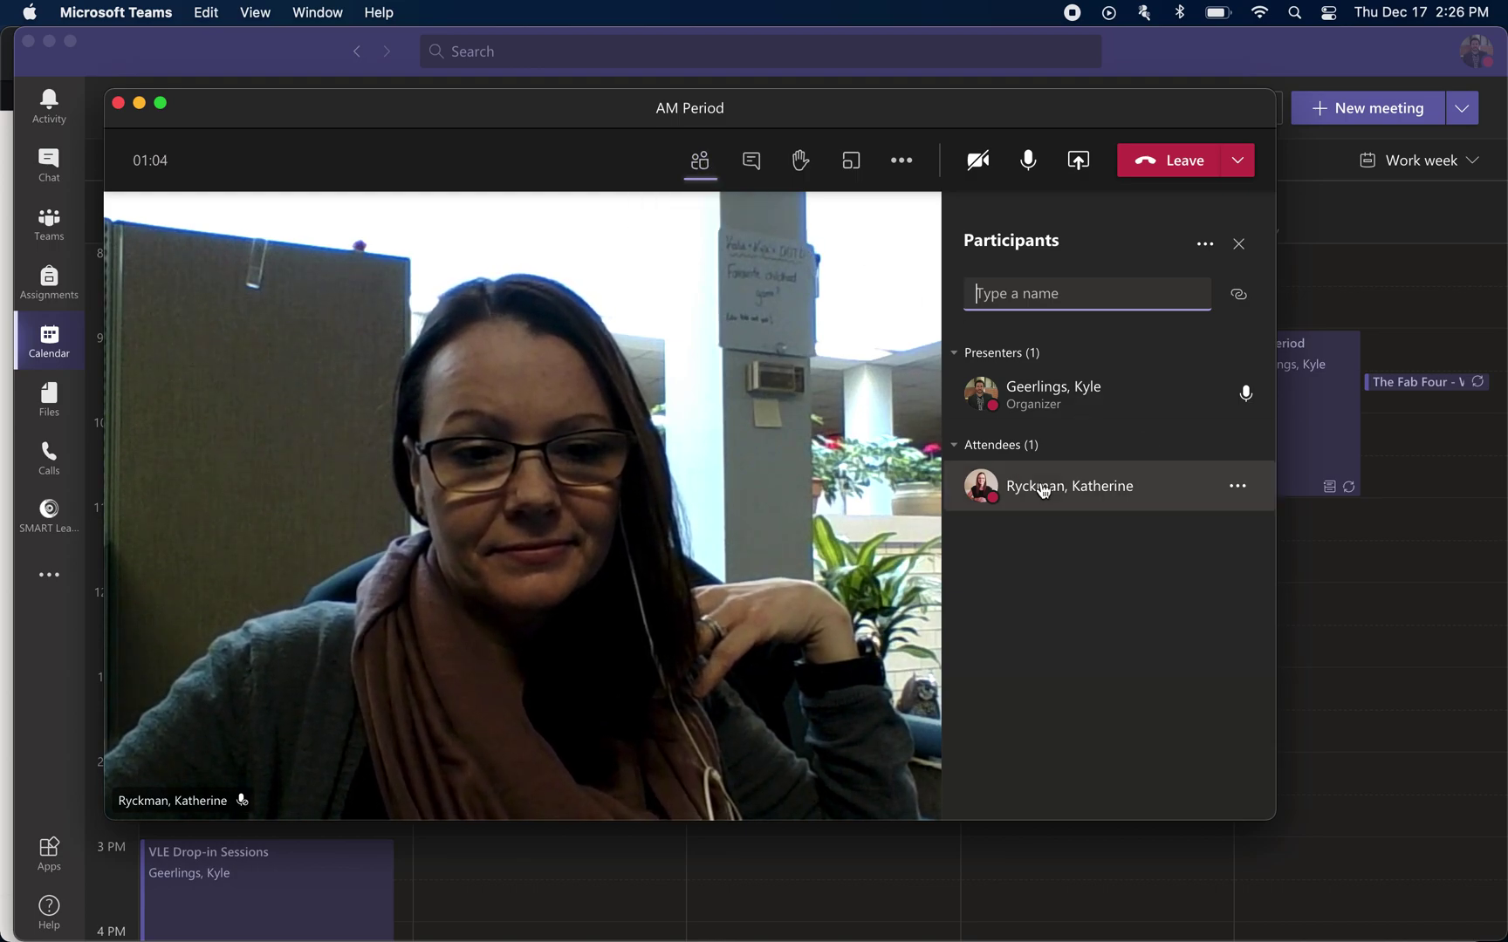
pyautogui.click(1237, 486)
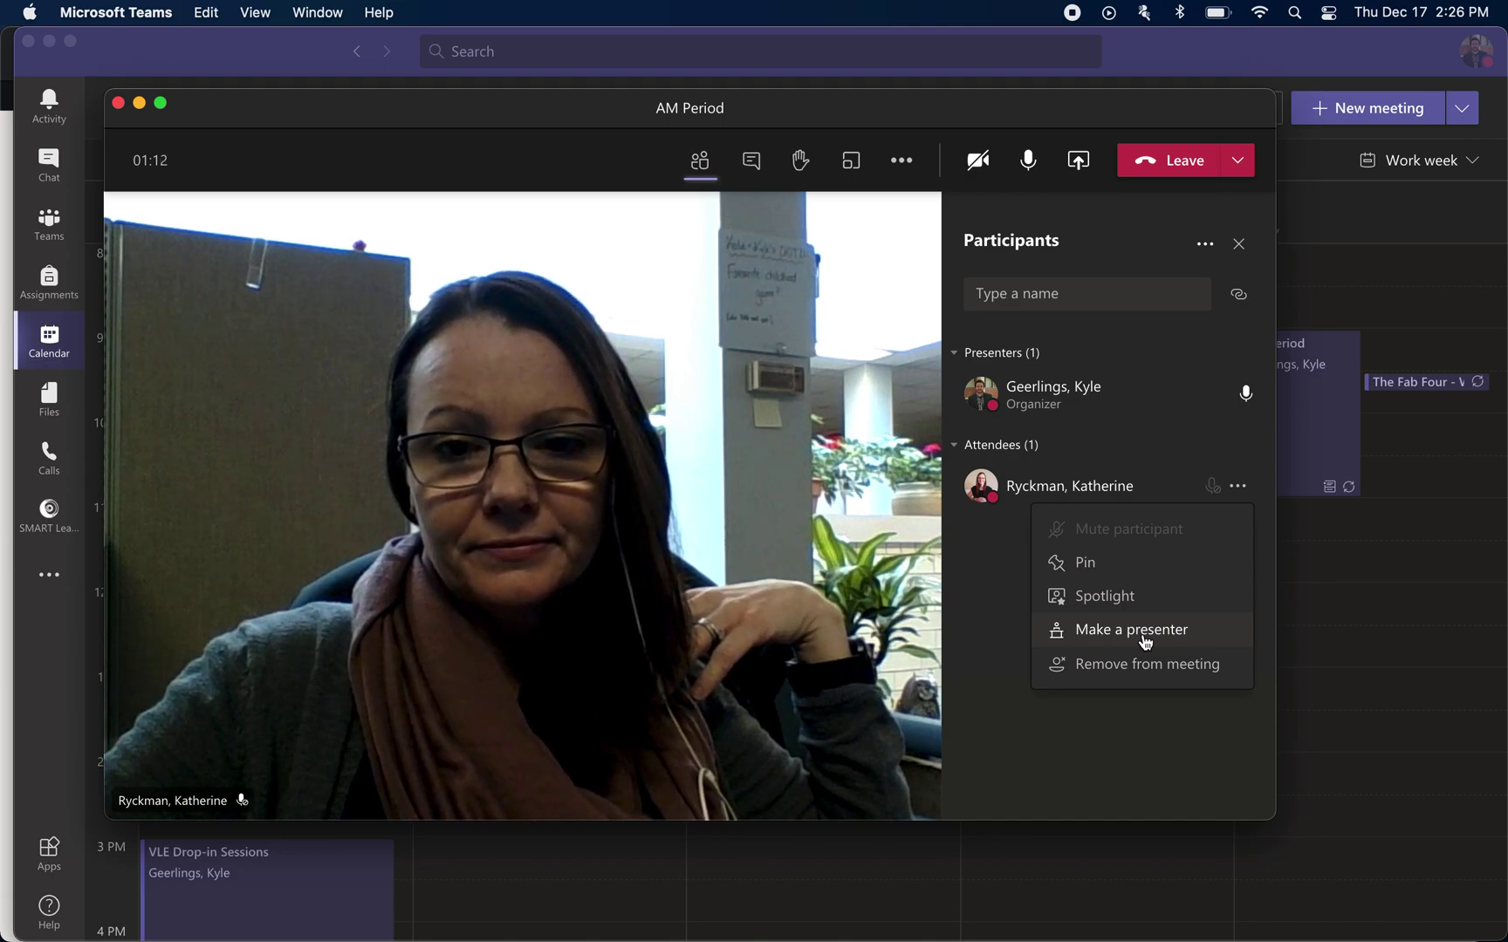
pyautogui.click(959, 591)
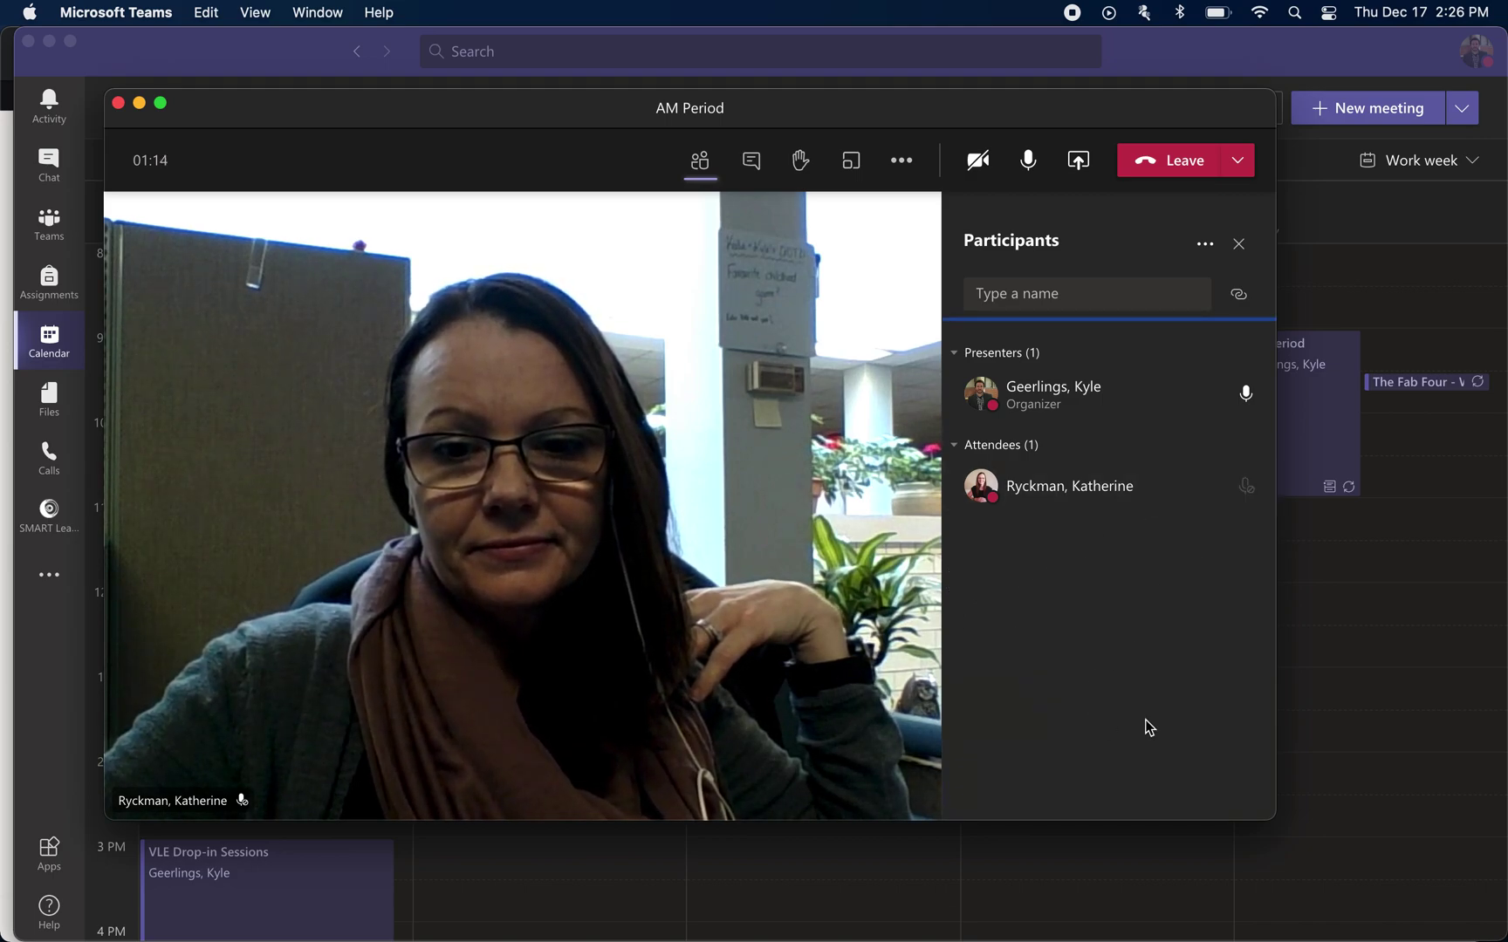
pyautogui.moveTo(1237, 488)
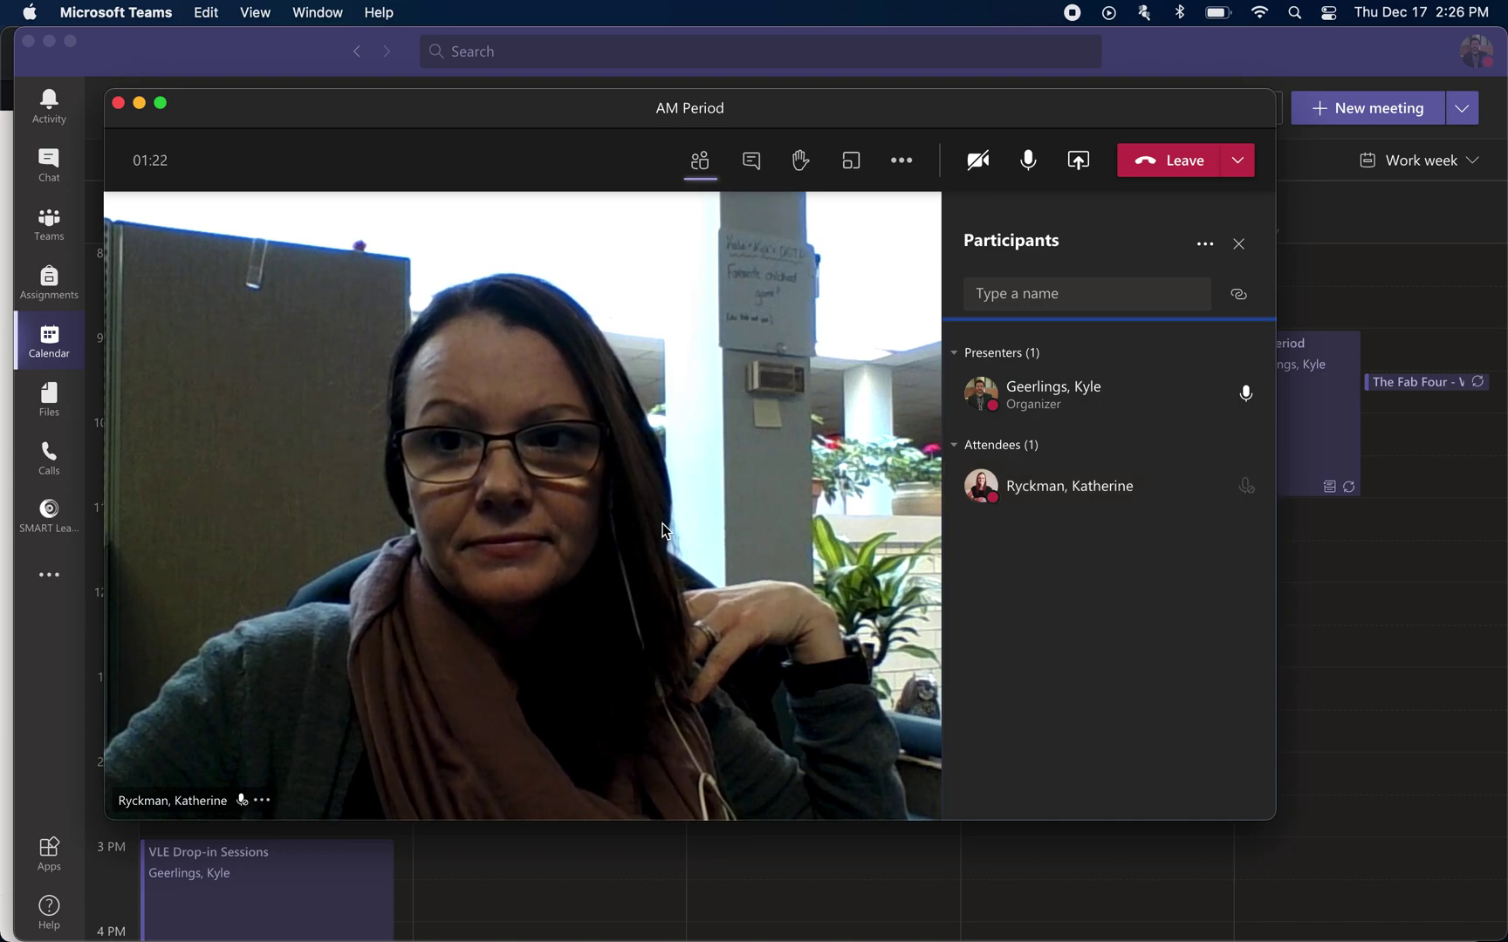
# Reposition the meeting window and review the attendee's mute, pin, spotlight and presenter actions again
pyautogui.moveTo(471, 115); pyautogui.dragTo(519, 79)
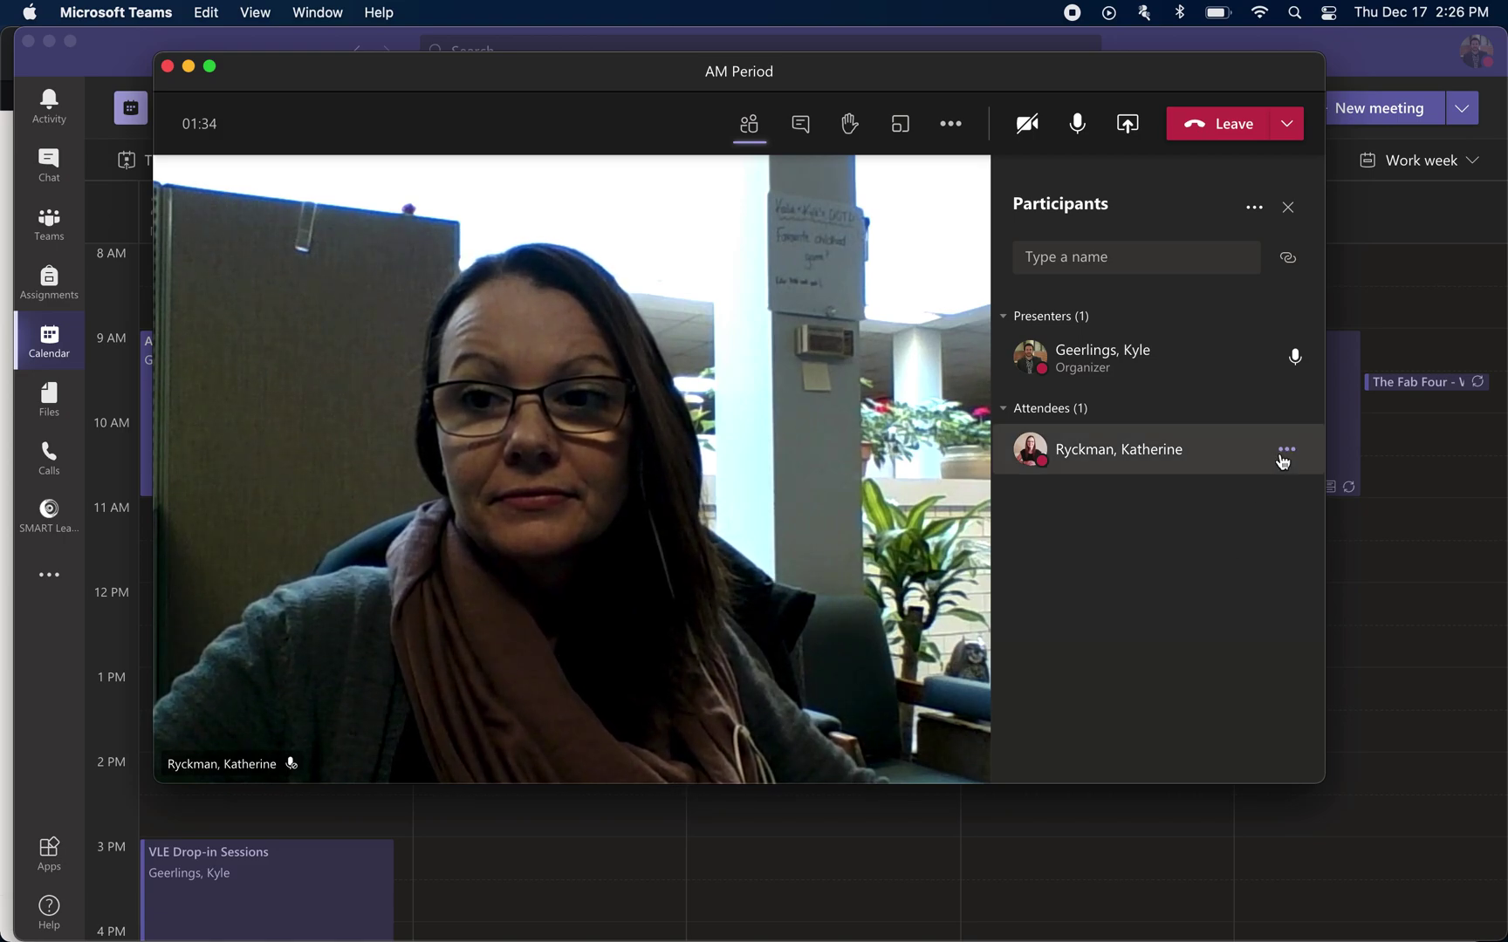
pyautogui.click(1283, 459)
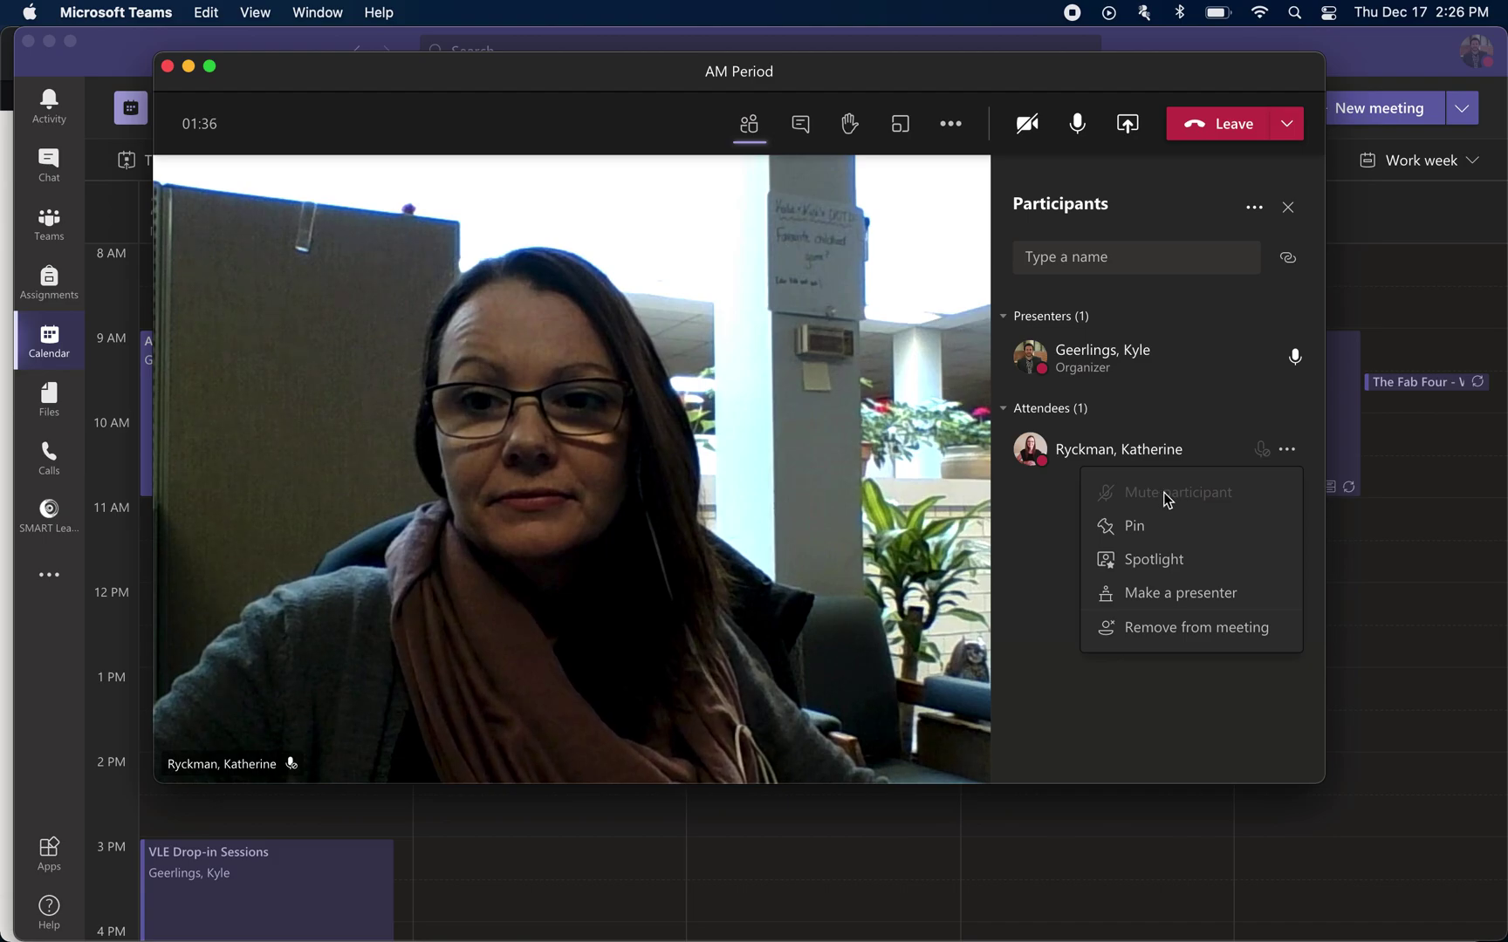
pyautogui.click(1038, 519)
pyautogui.moveTo(1162, 458)
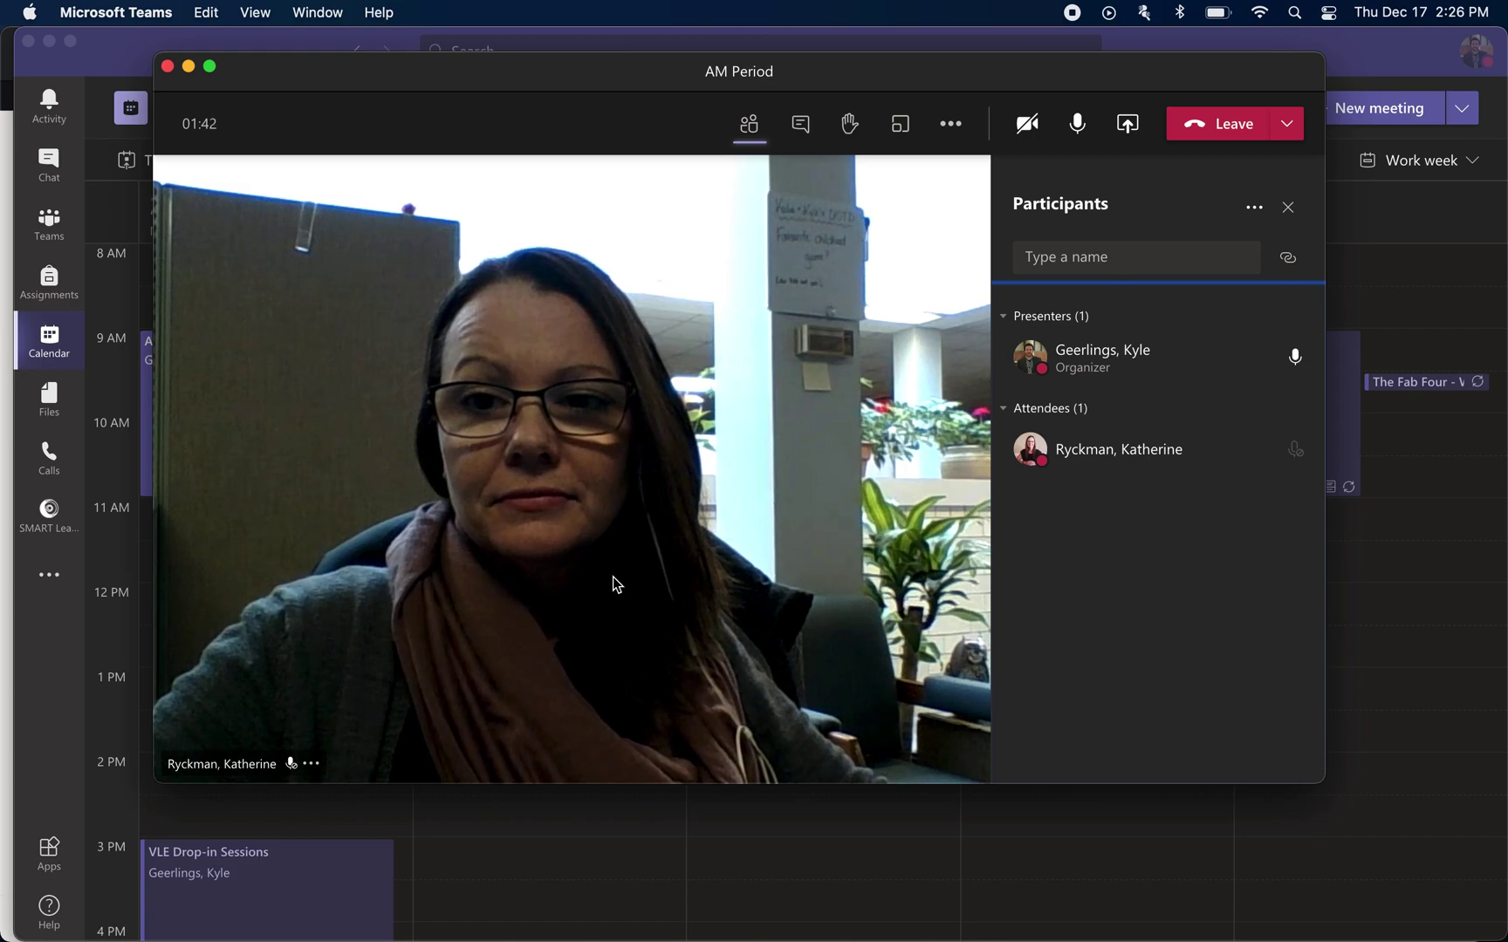
# Open the meeting chat and read the message sent by the attendee
pyautogui.click(808, 127)
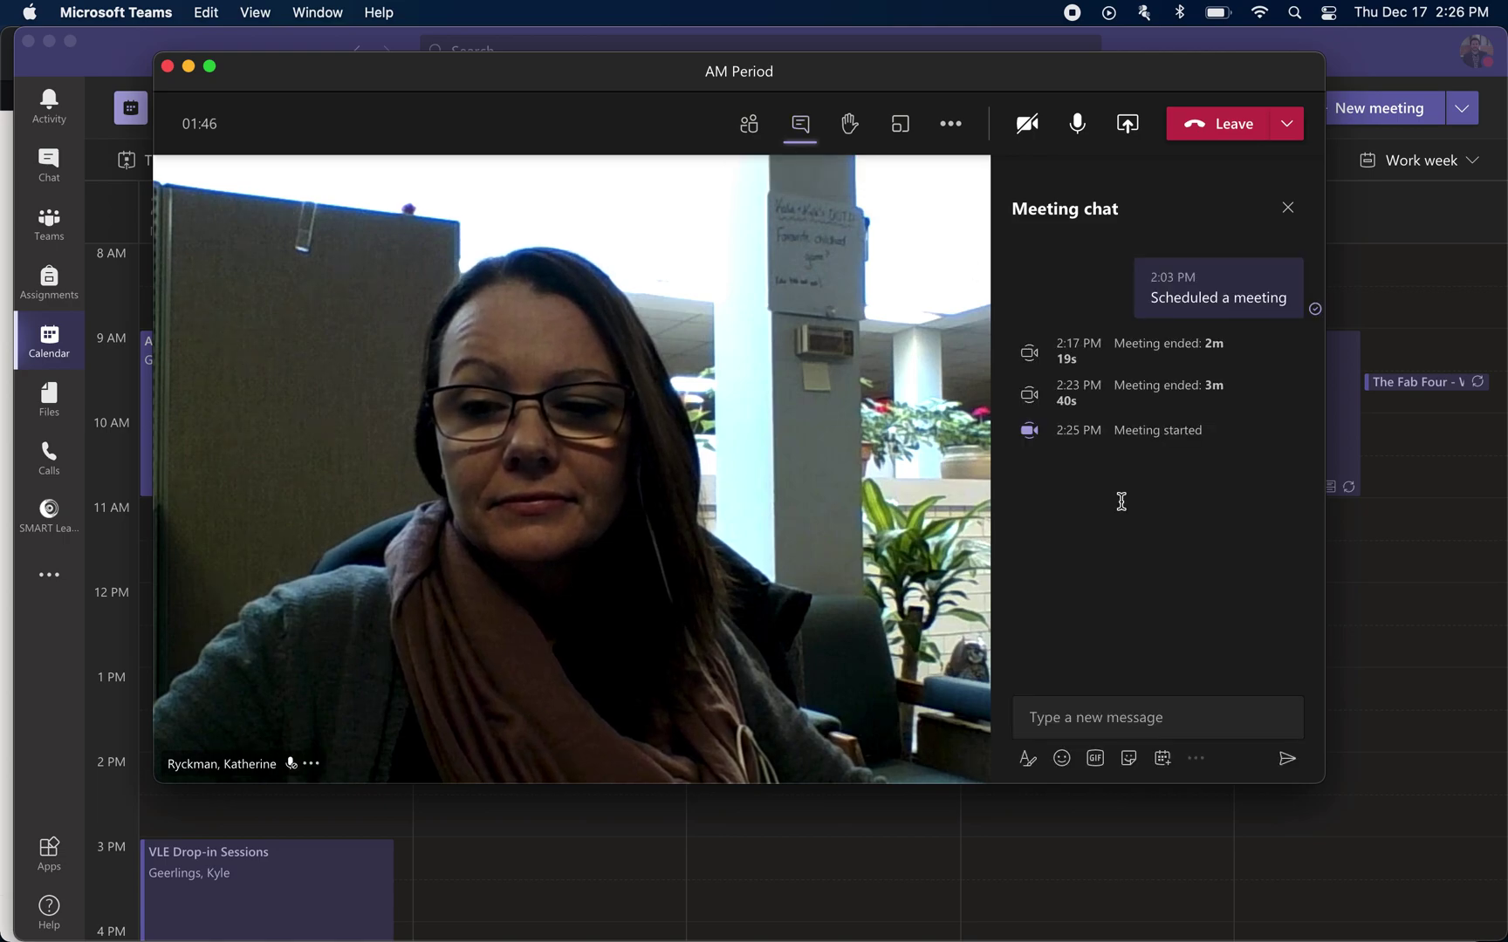
pyautogui.click(1141, 698)
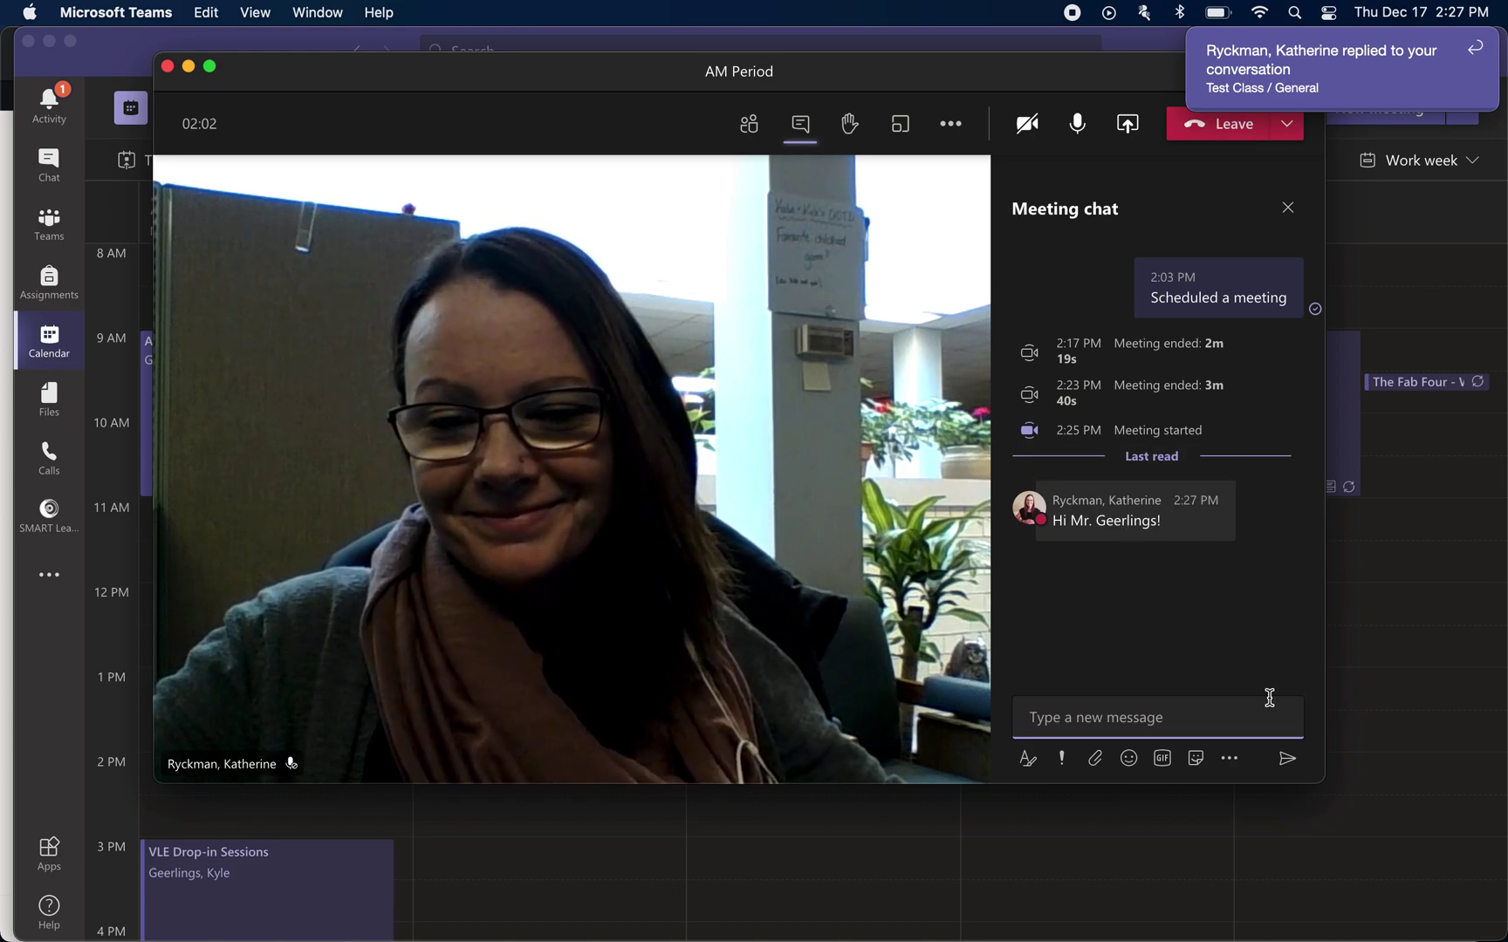
pyautogui.moveTo(1097, 521)
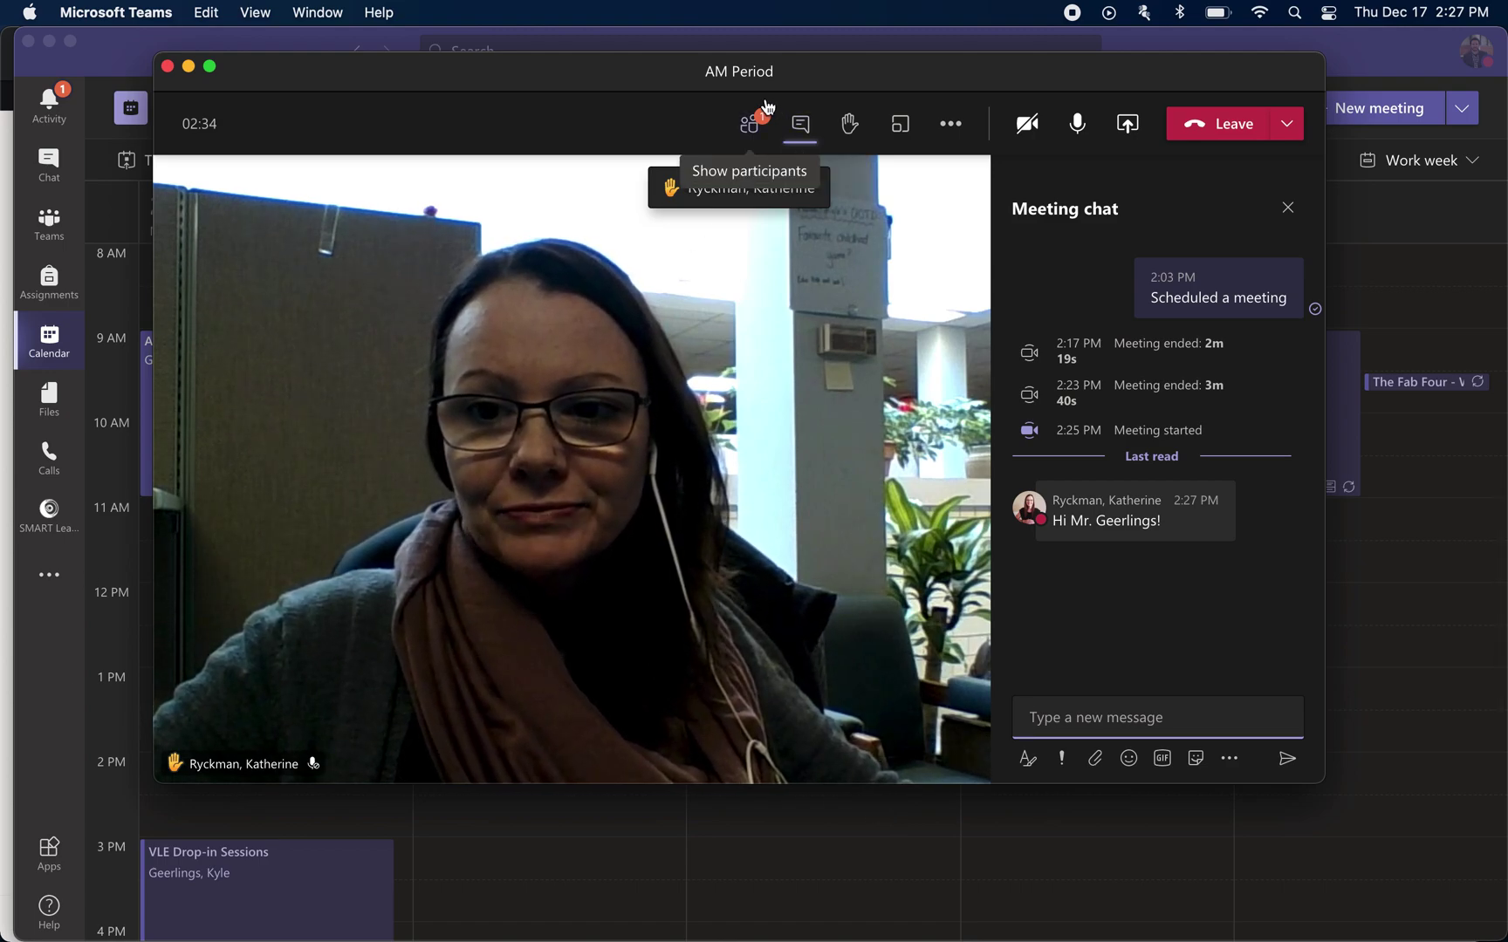
# Check the participants list to see whose hand is raised
pyautogui.click(751, 127)
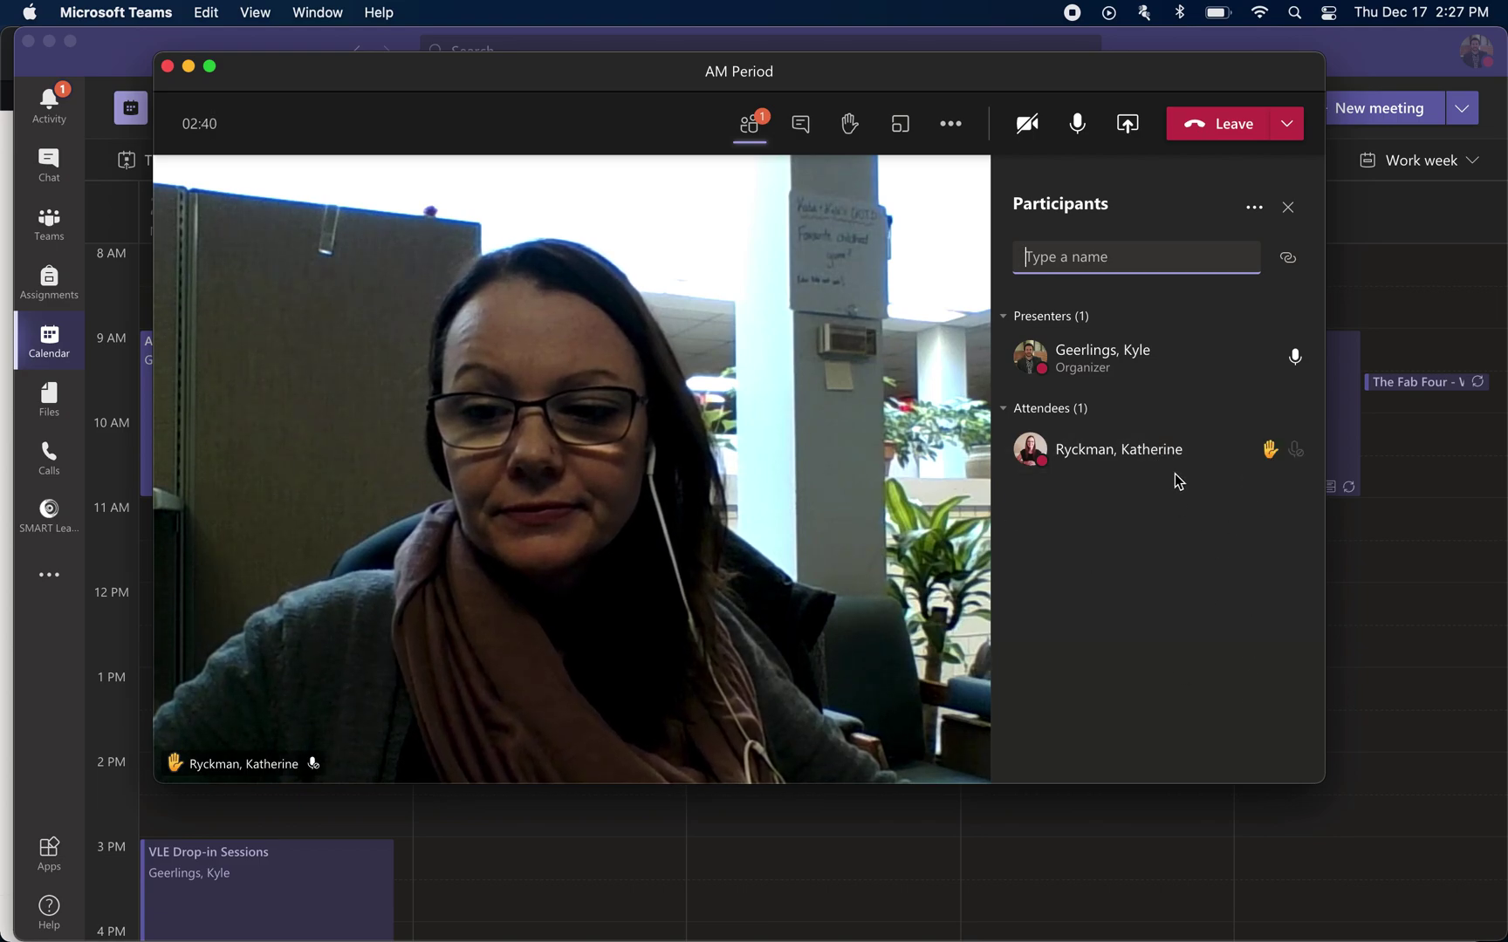
pyautogui.moveTo(1172, 452)
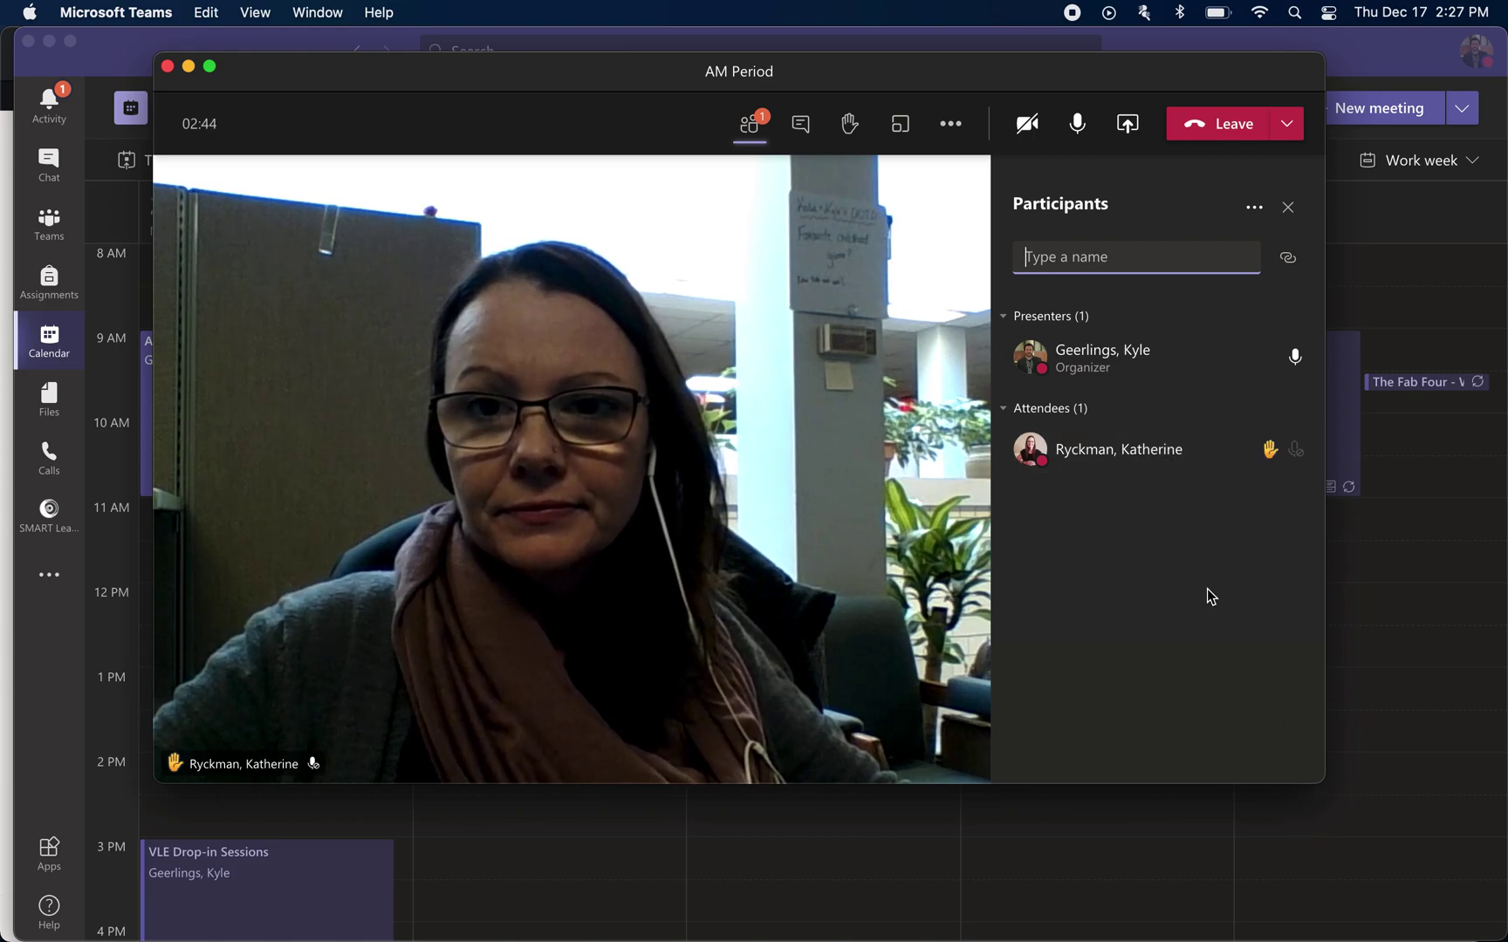
pyautogui.moveTo(1228, 443)
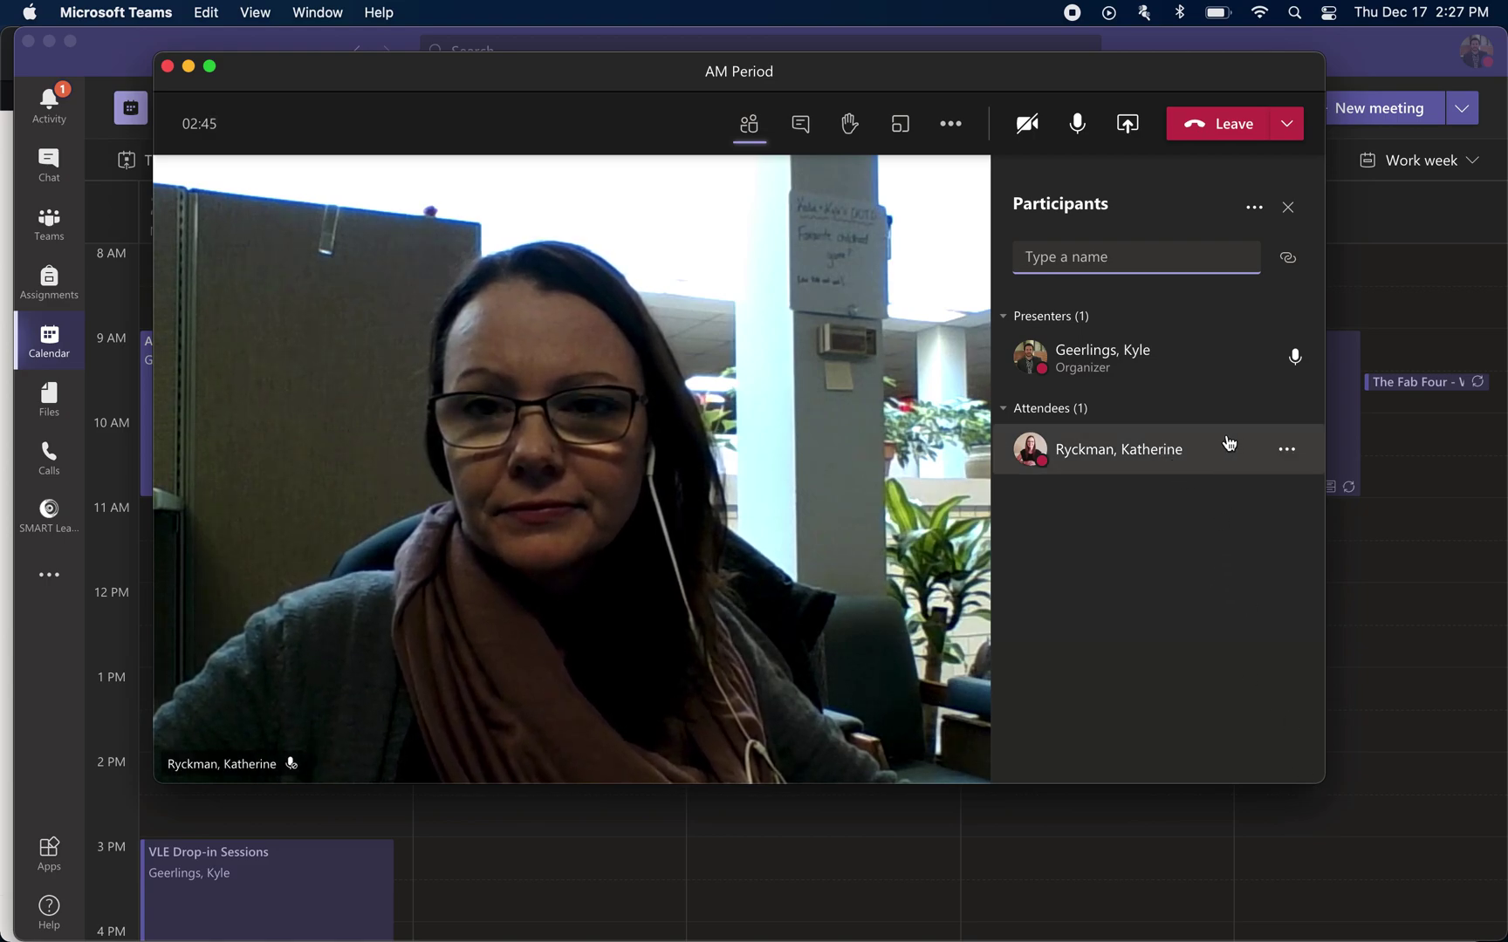
# Raise your own hand in the meeting and lower it again
pyautogui.click(851, 131)
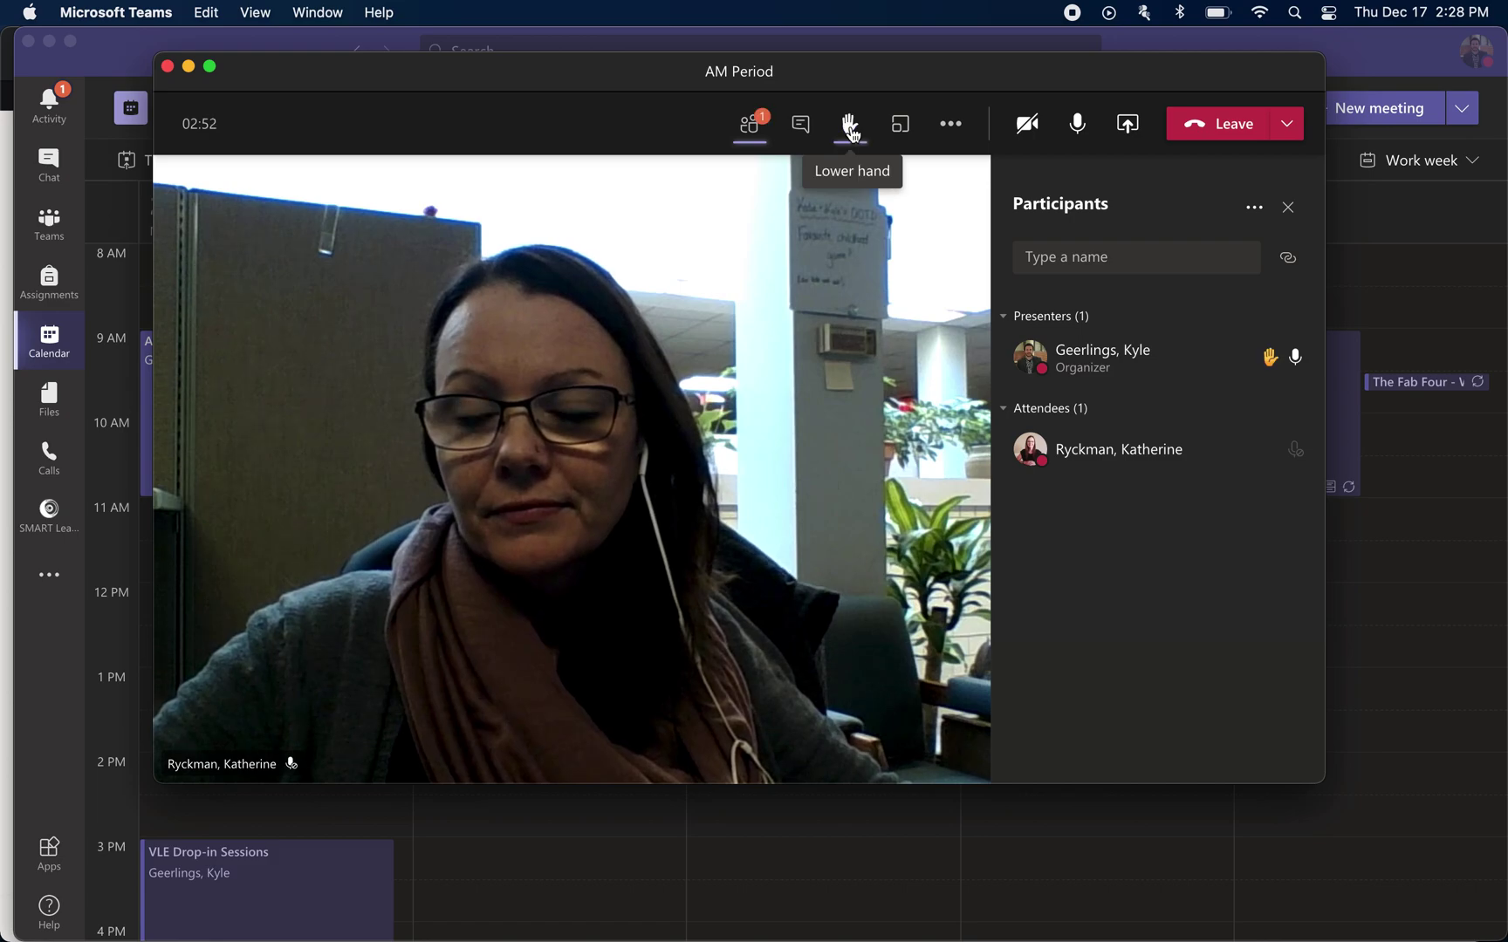
pyautogui.click(854, 127)
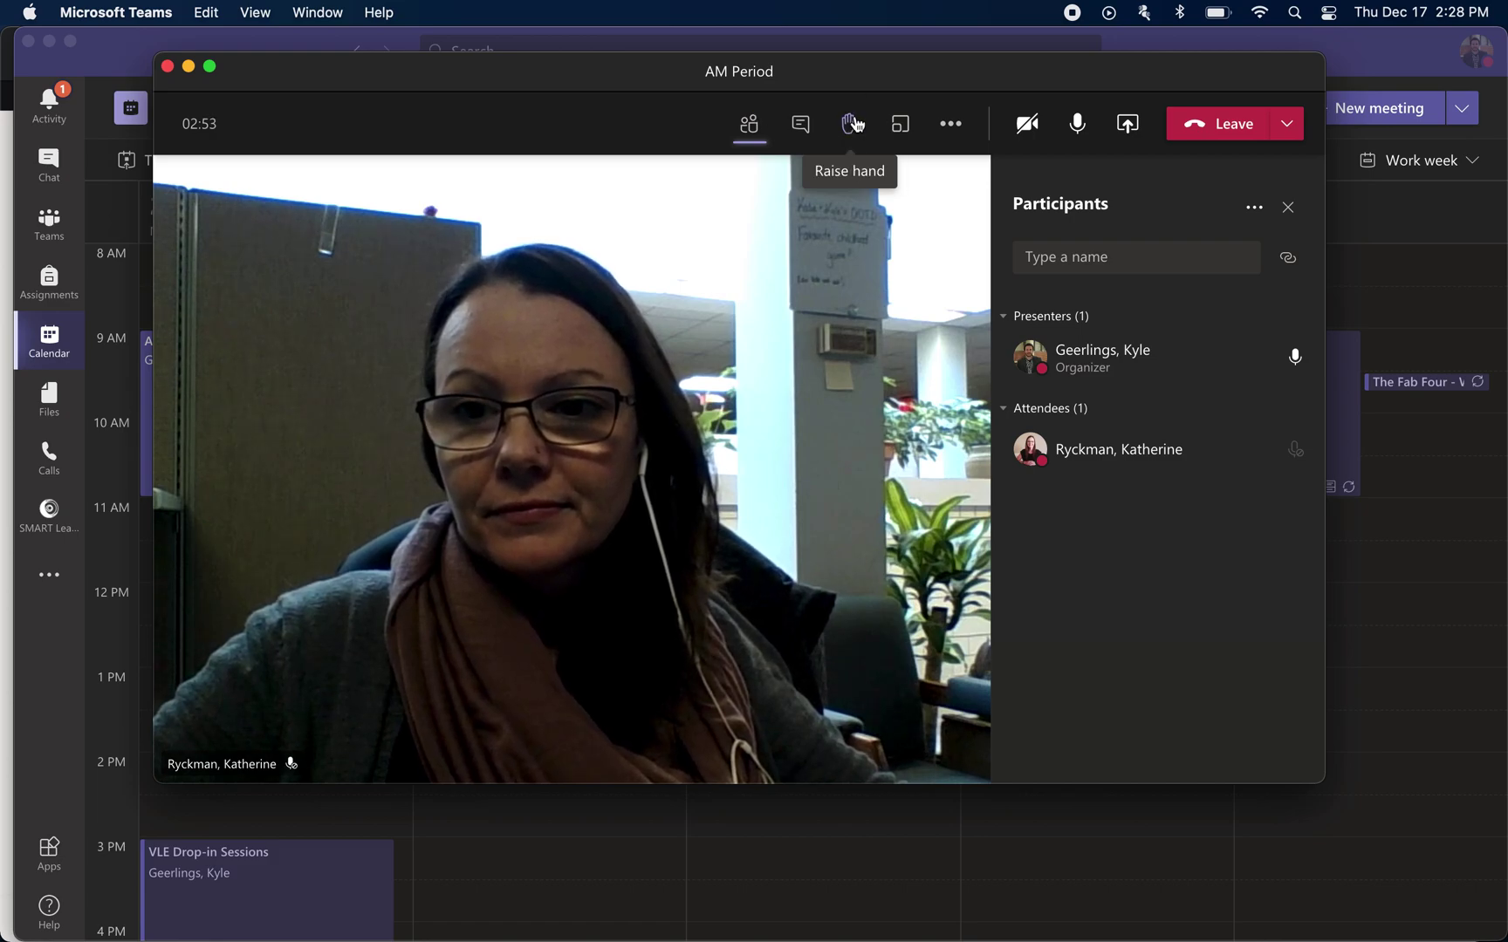
# Review the desktop, window, PowerPoint and whiteboard content available for sharing in the meeting, and close the sharing options without sharing anything
pyautogui.click(1127, 125)
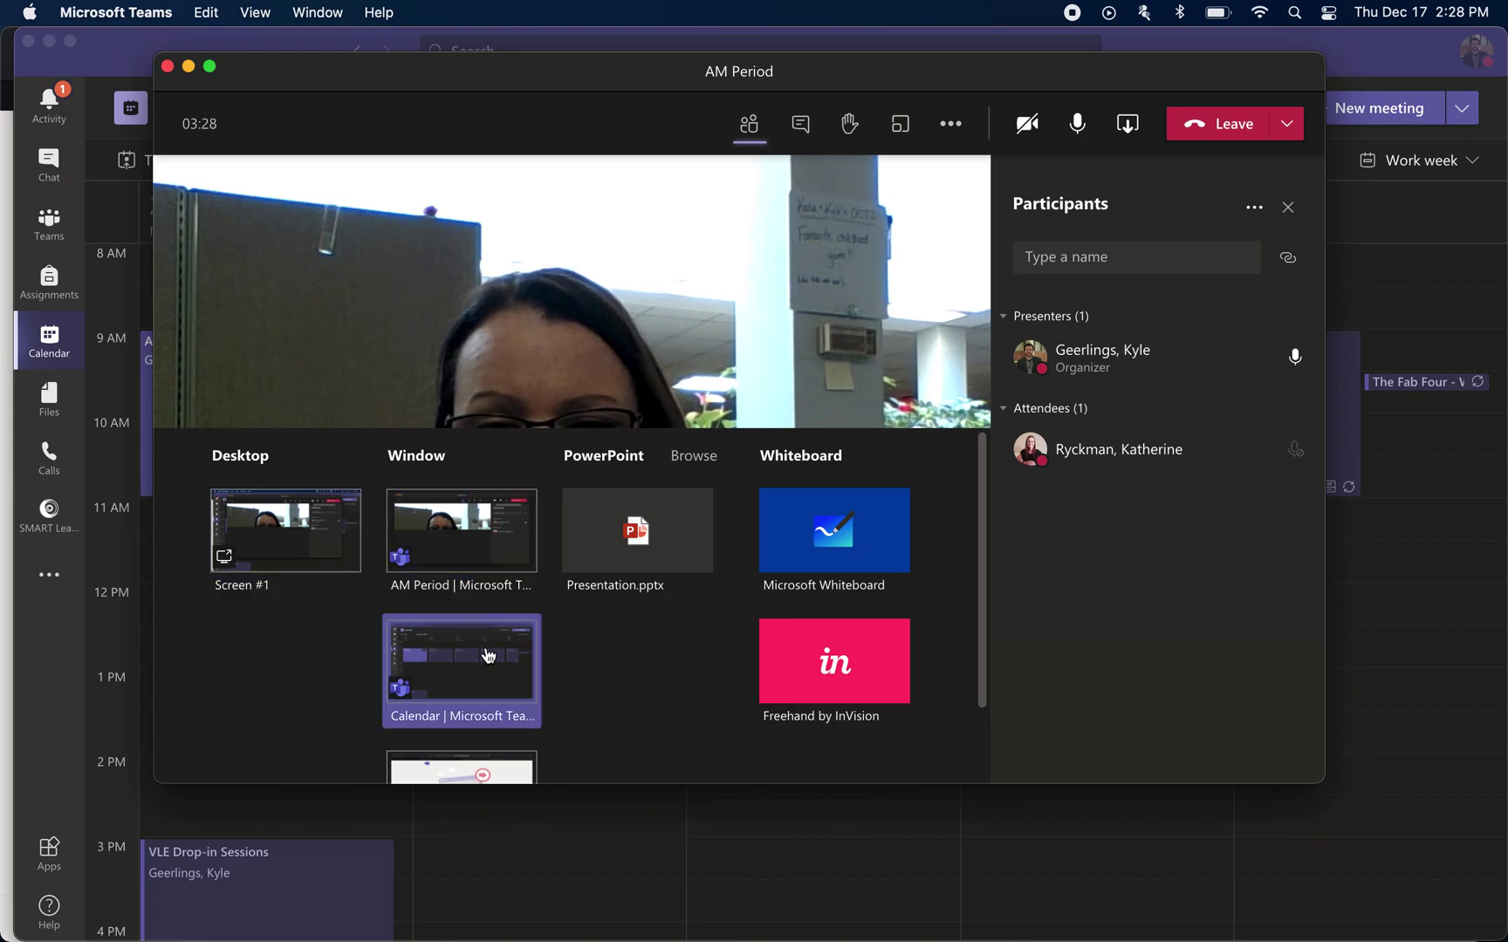
pyautogui.scroll(-2, 486, 672)
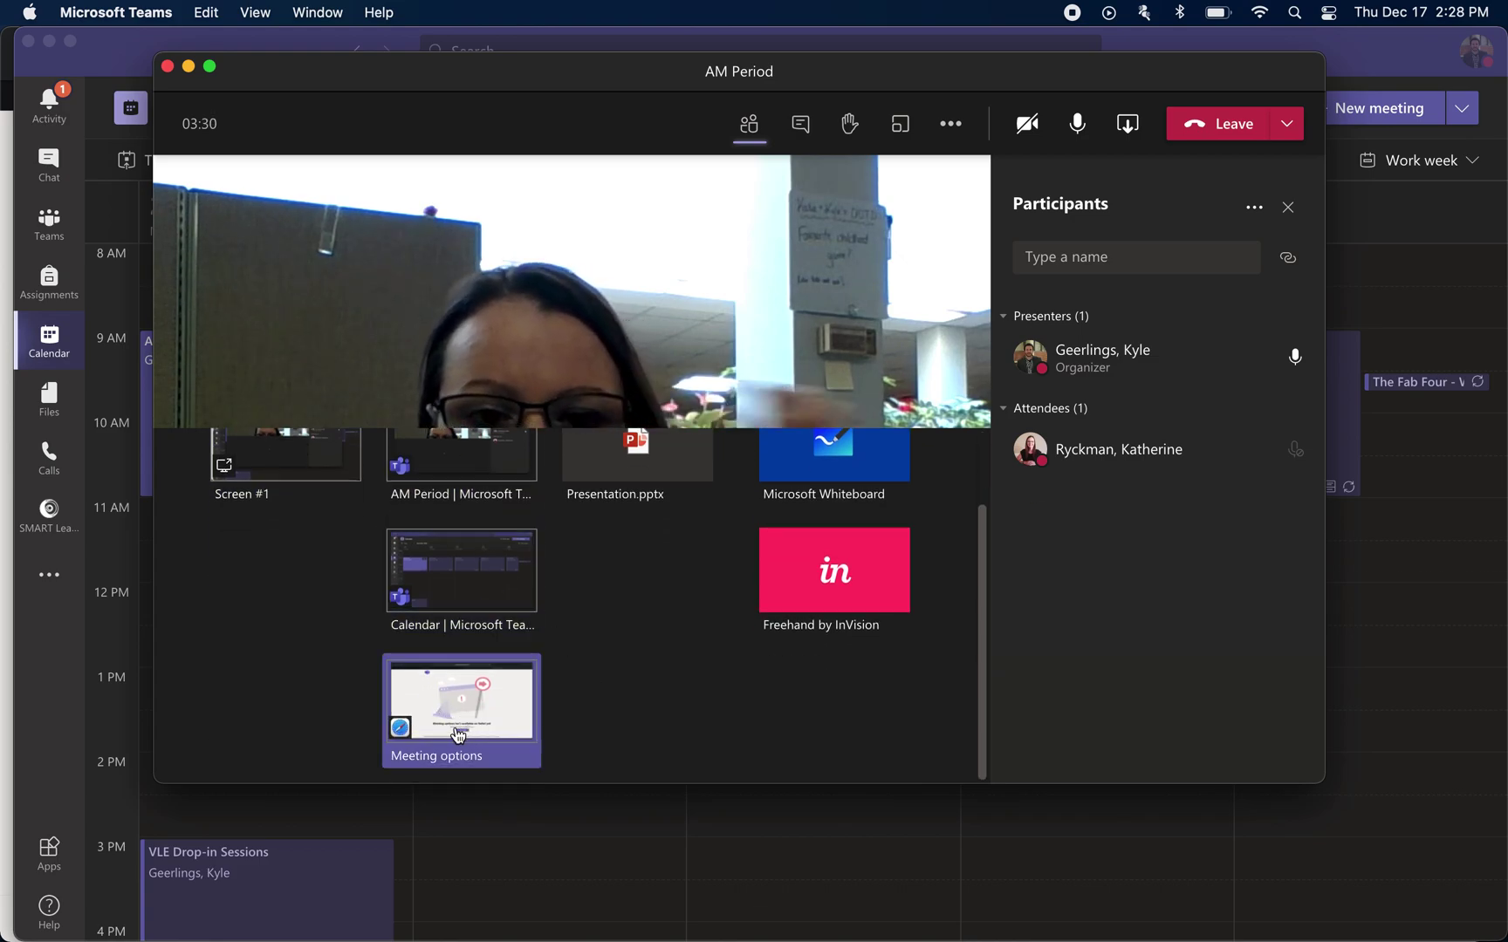
pyautogui.scroll(2, 404, 717)
pyautogui.scroll(-2, 436, 476)
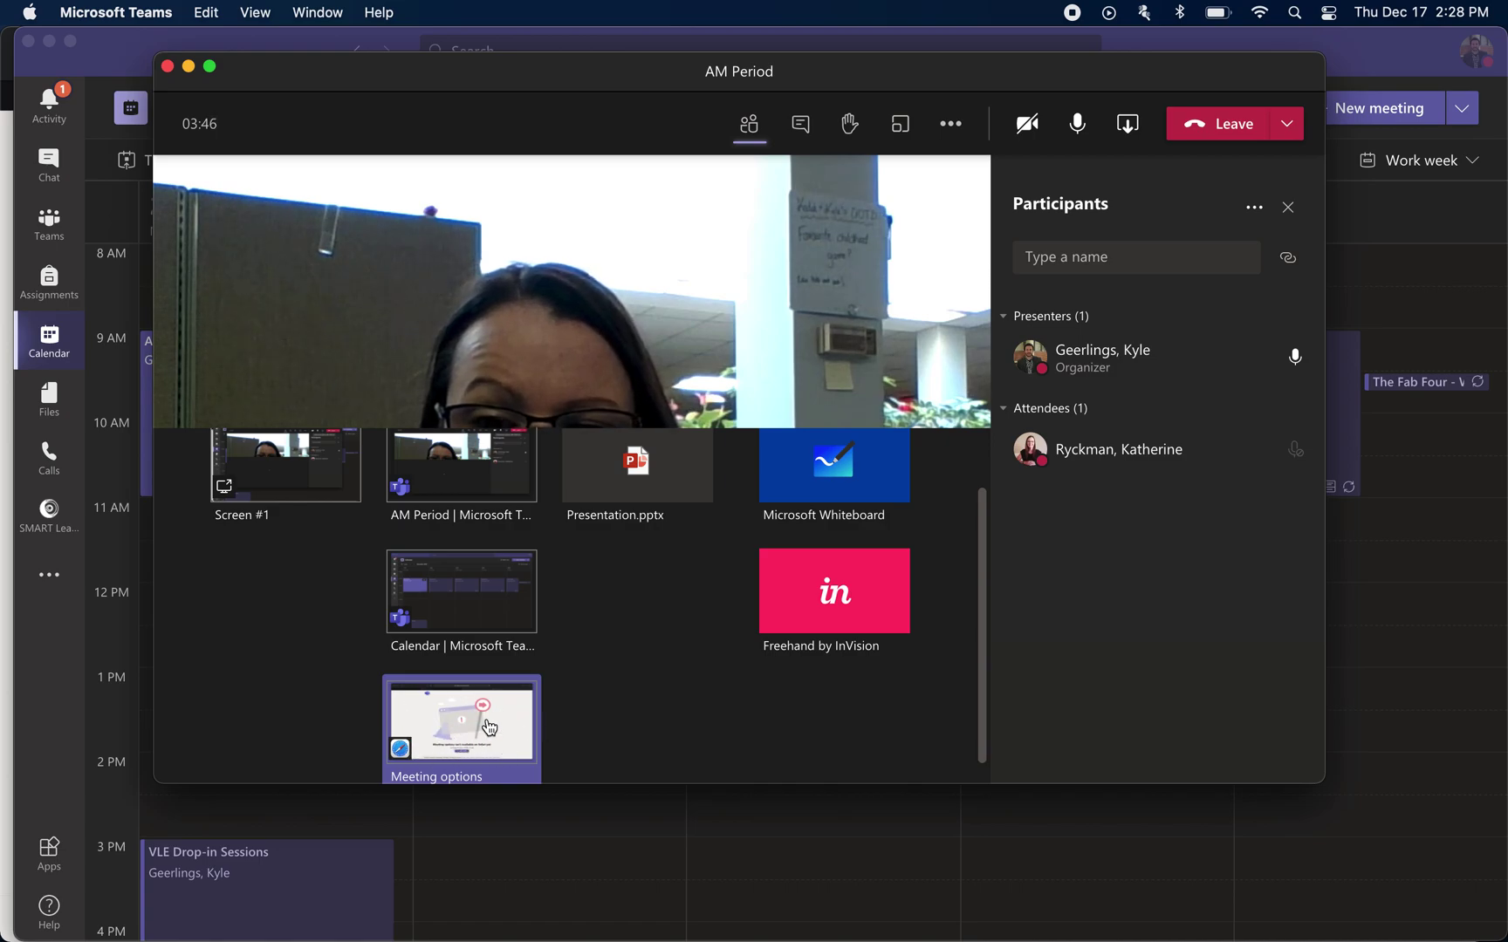
pyautogui.scroll(2, 469, 750)
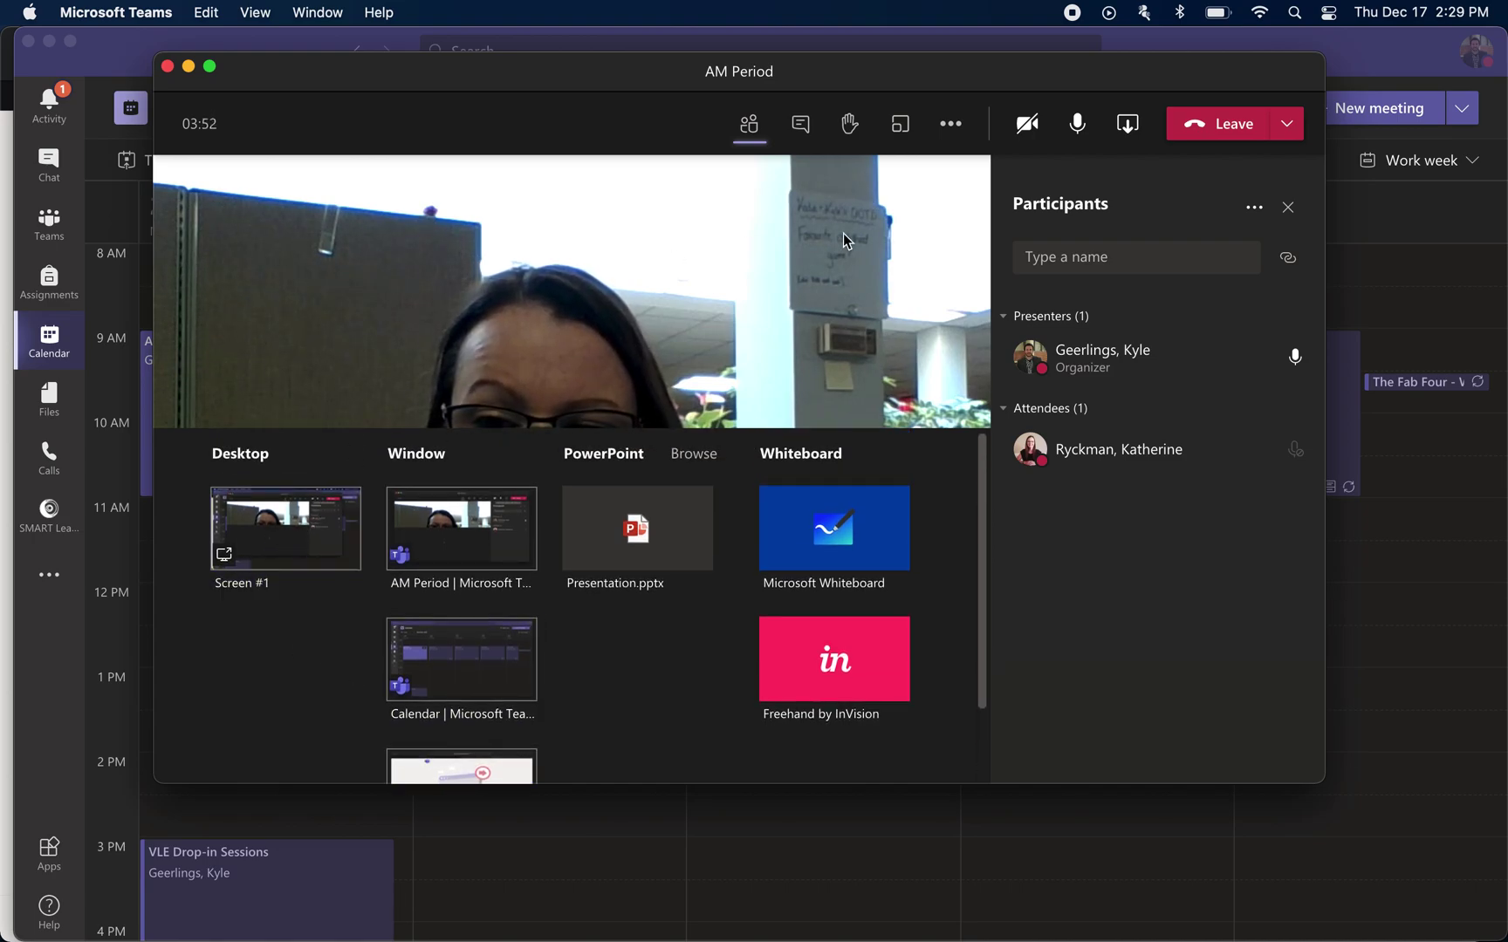
pyautogui.click(1128, 125)
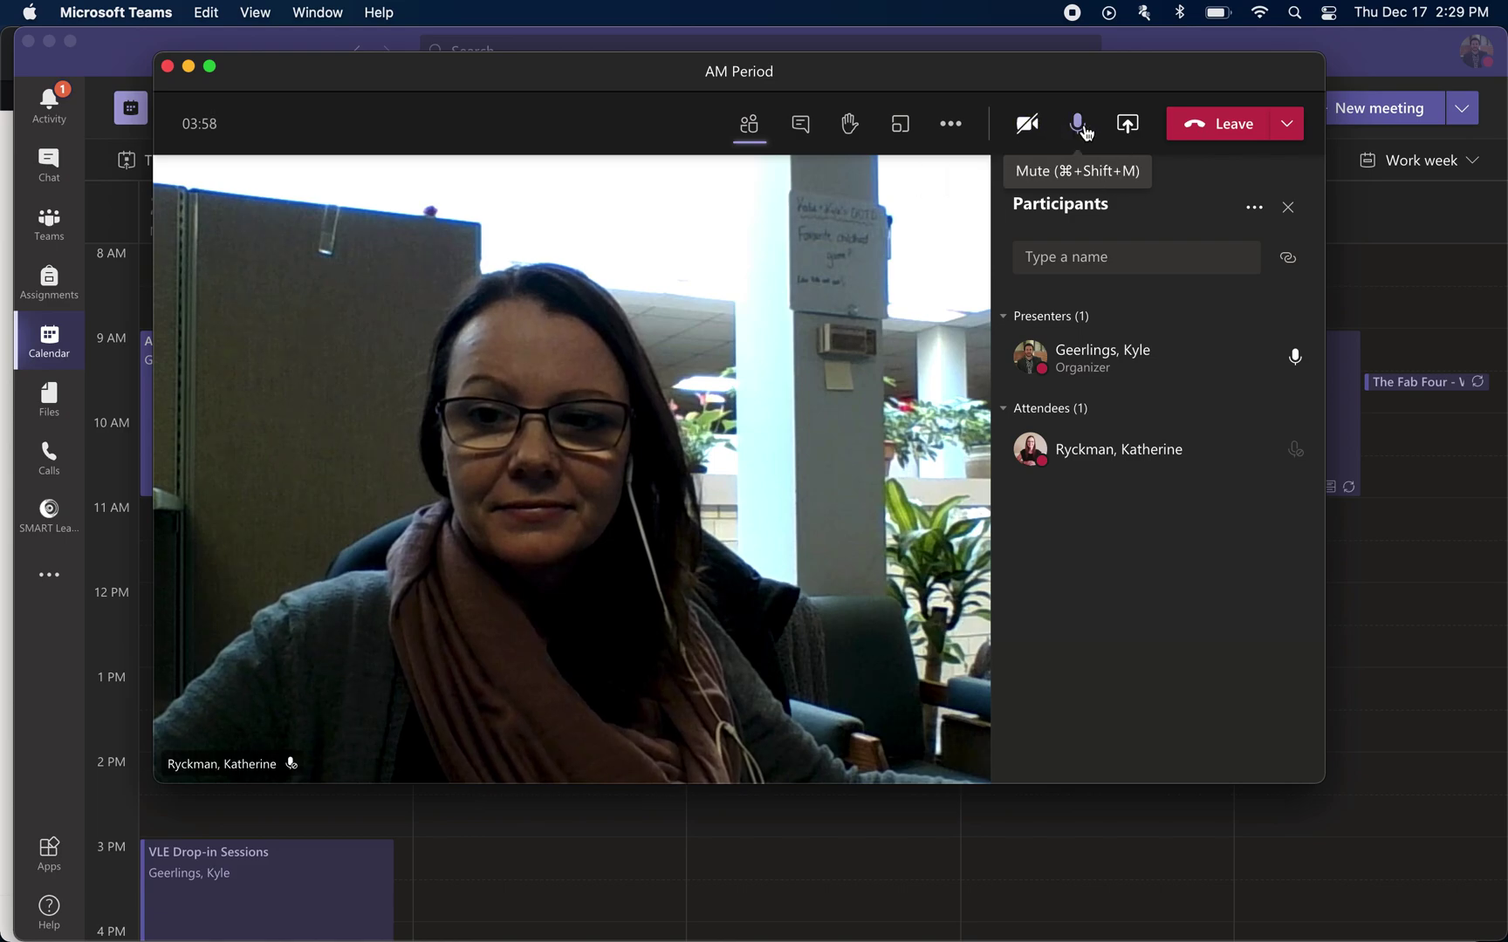
# Turn on your camera in the meeting
pyautogui.click(1028, 124)
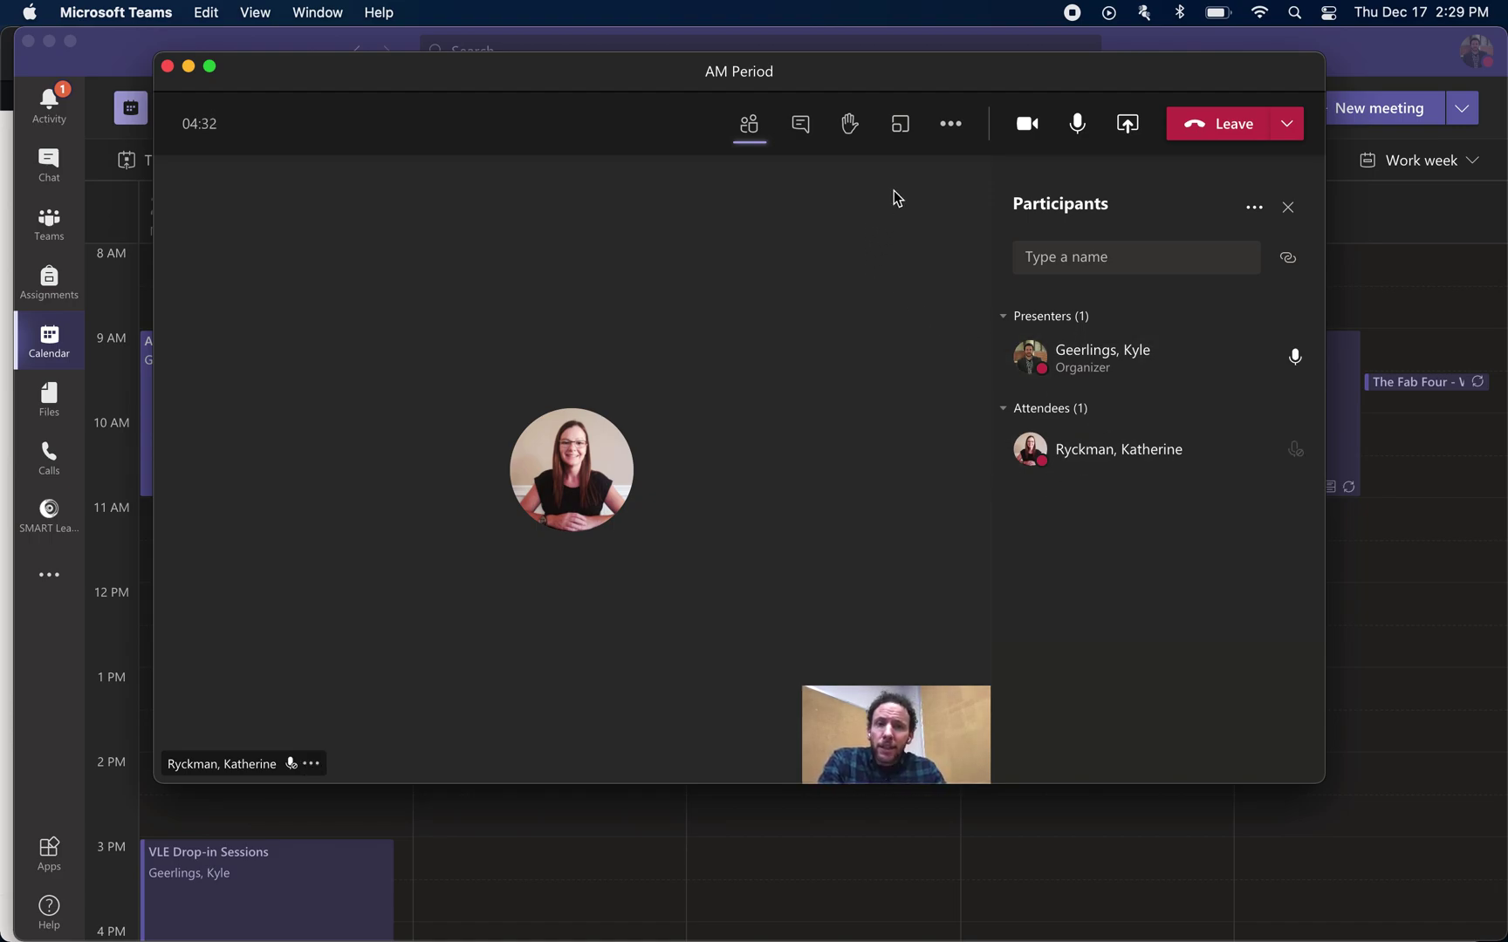
# Try out a breakout room setup with 4 rooms and manual participant assignment, and cancel it without creating the rooms
pyautogui.click(899, 127)
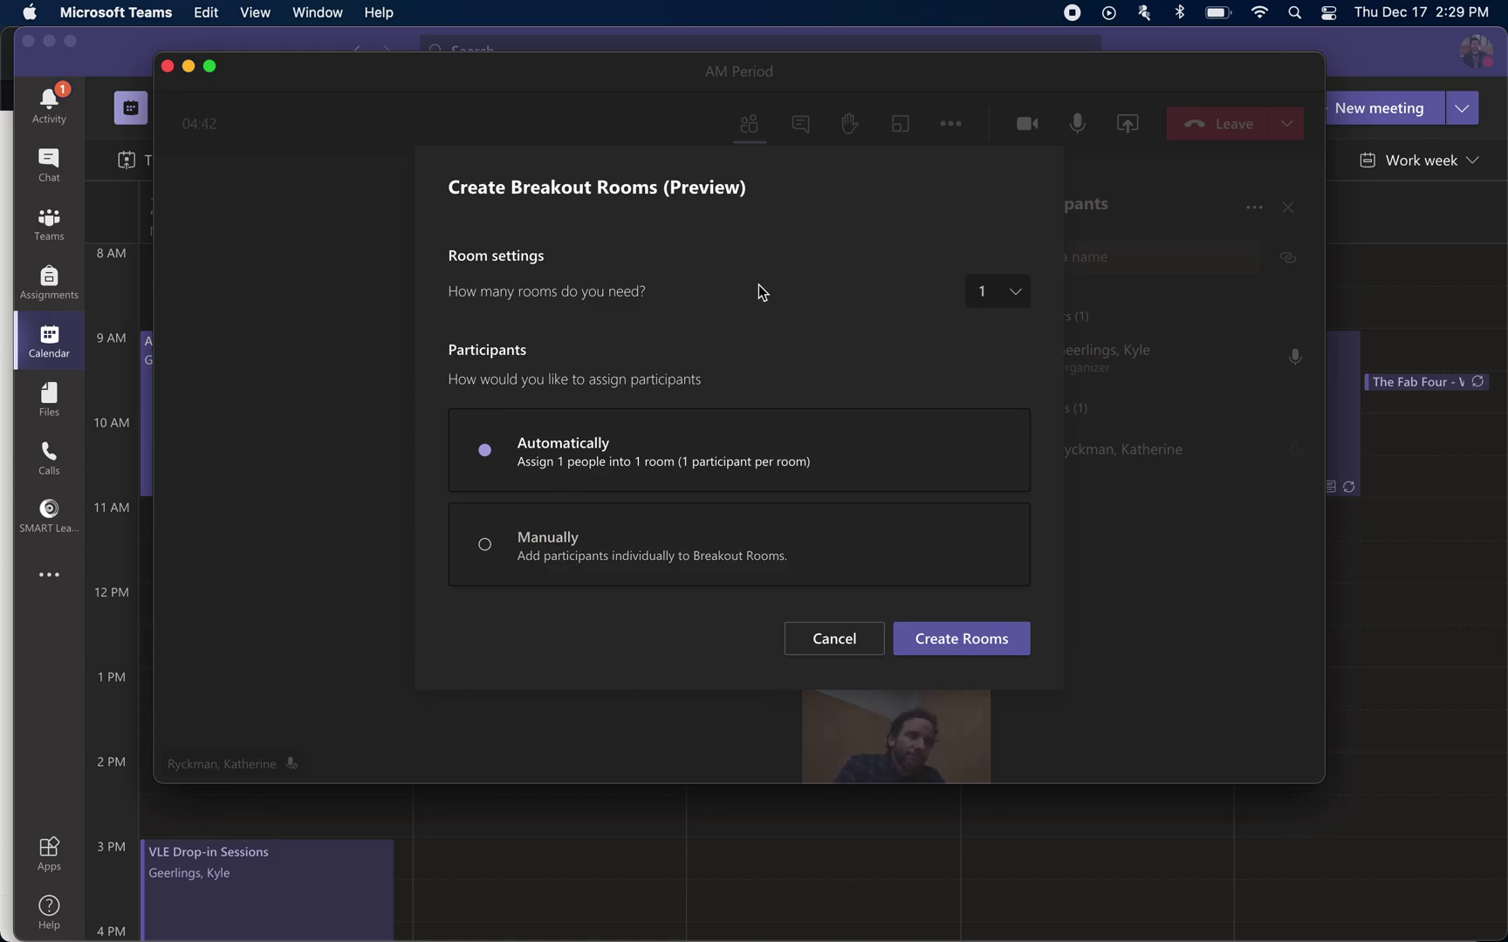
pyautogui.click(1013, 308)
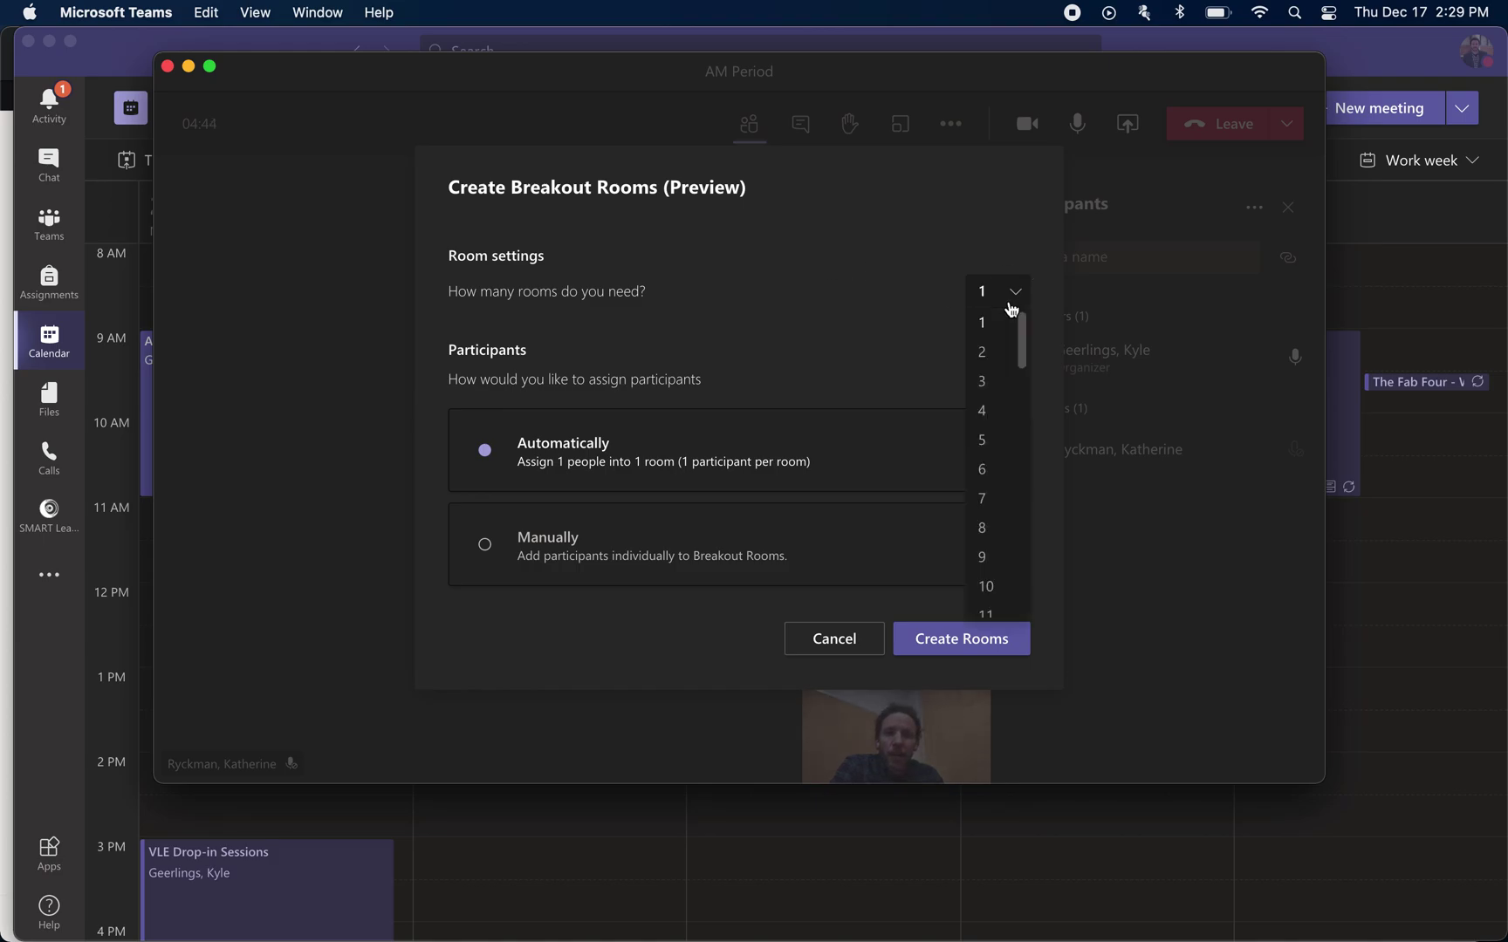
pyautogui.click(990, 420)
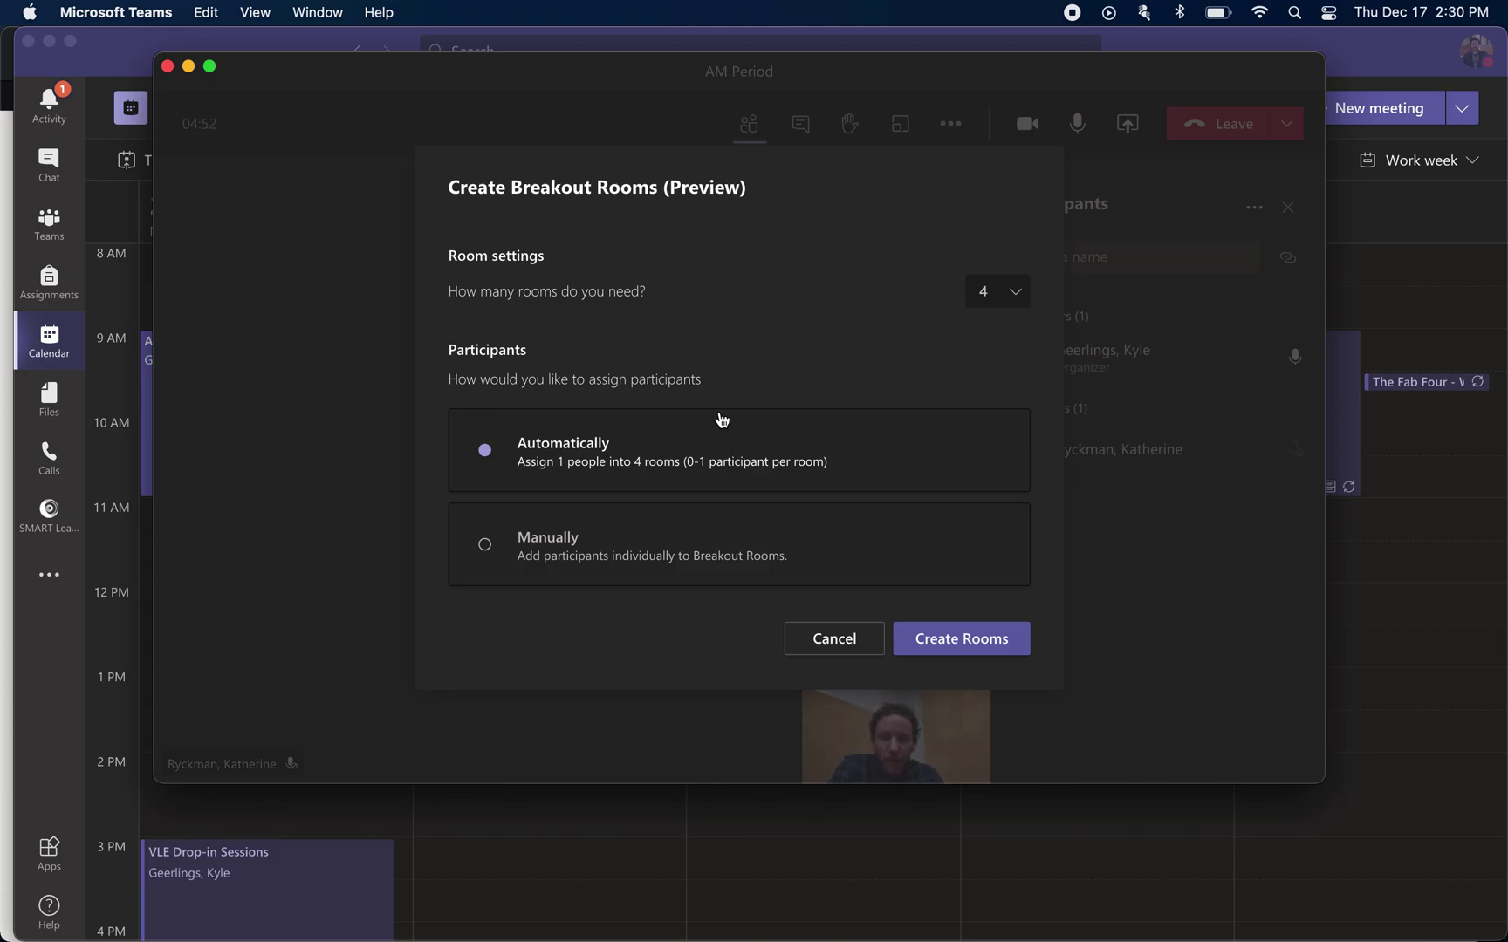
pyautogui.click(600, 556)
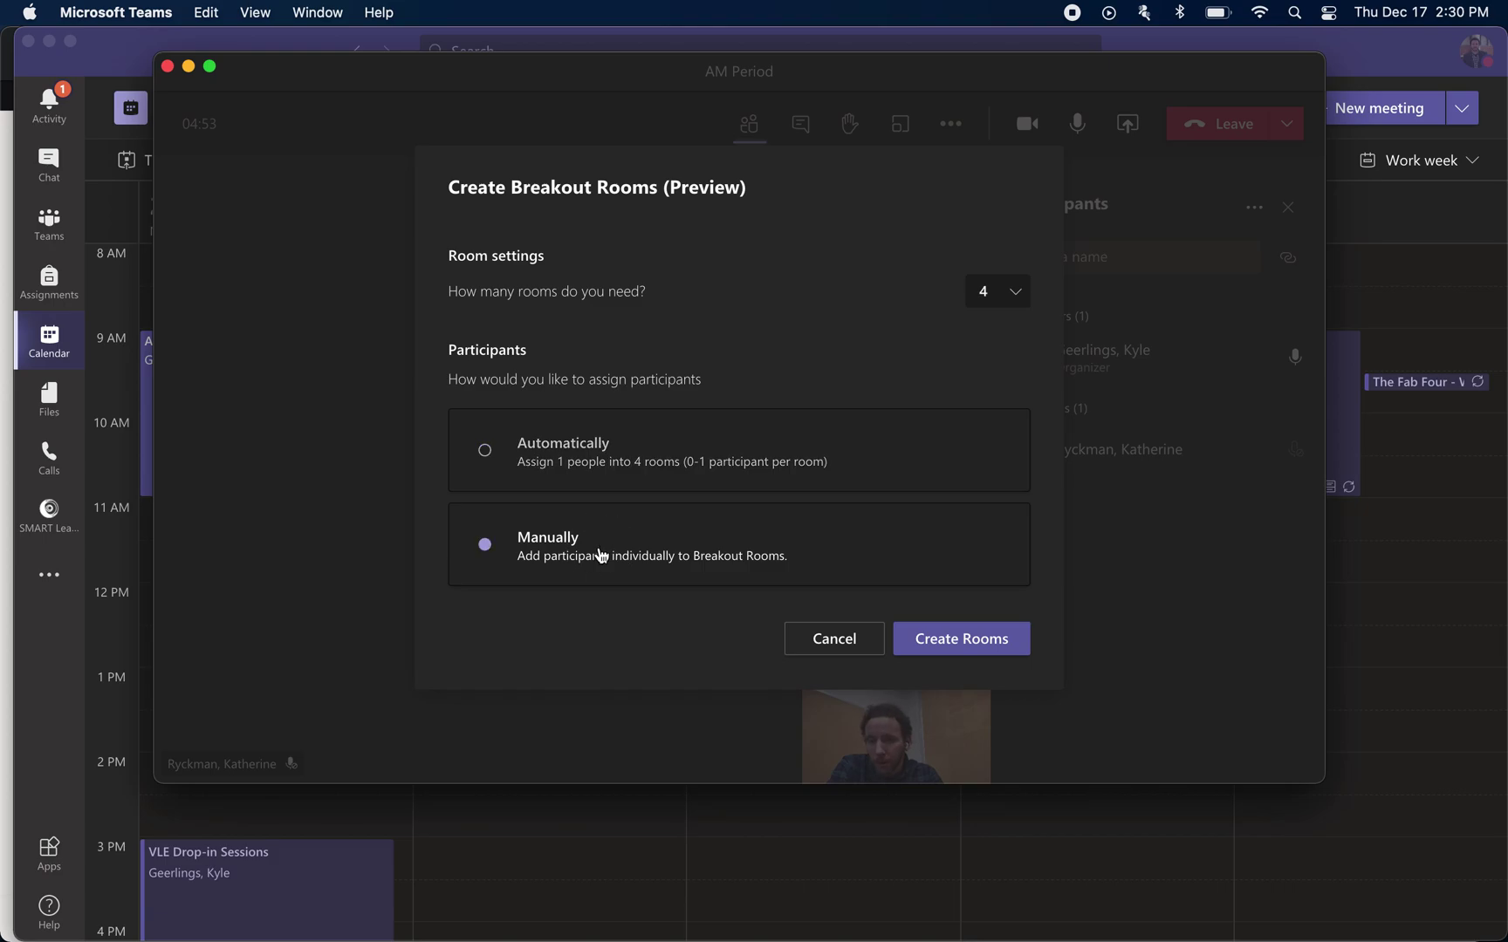
pyautogui.click(853, 653)
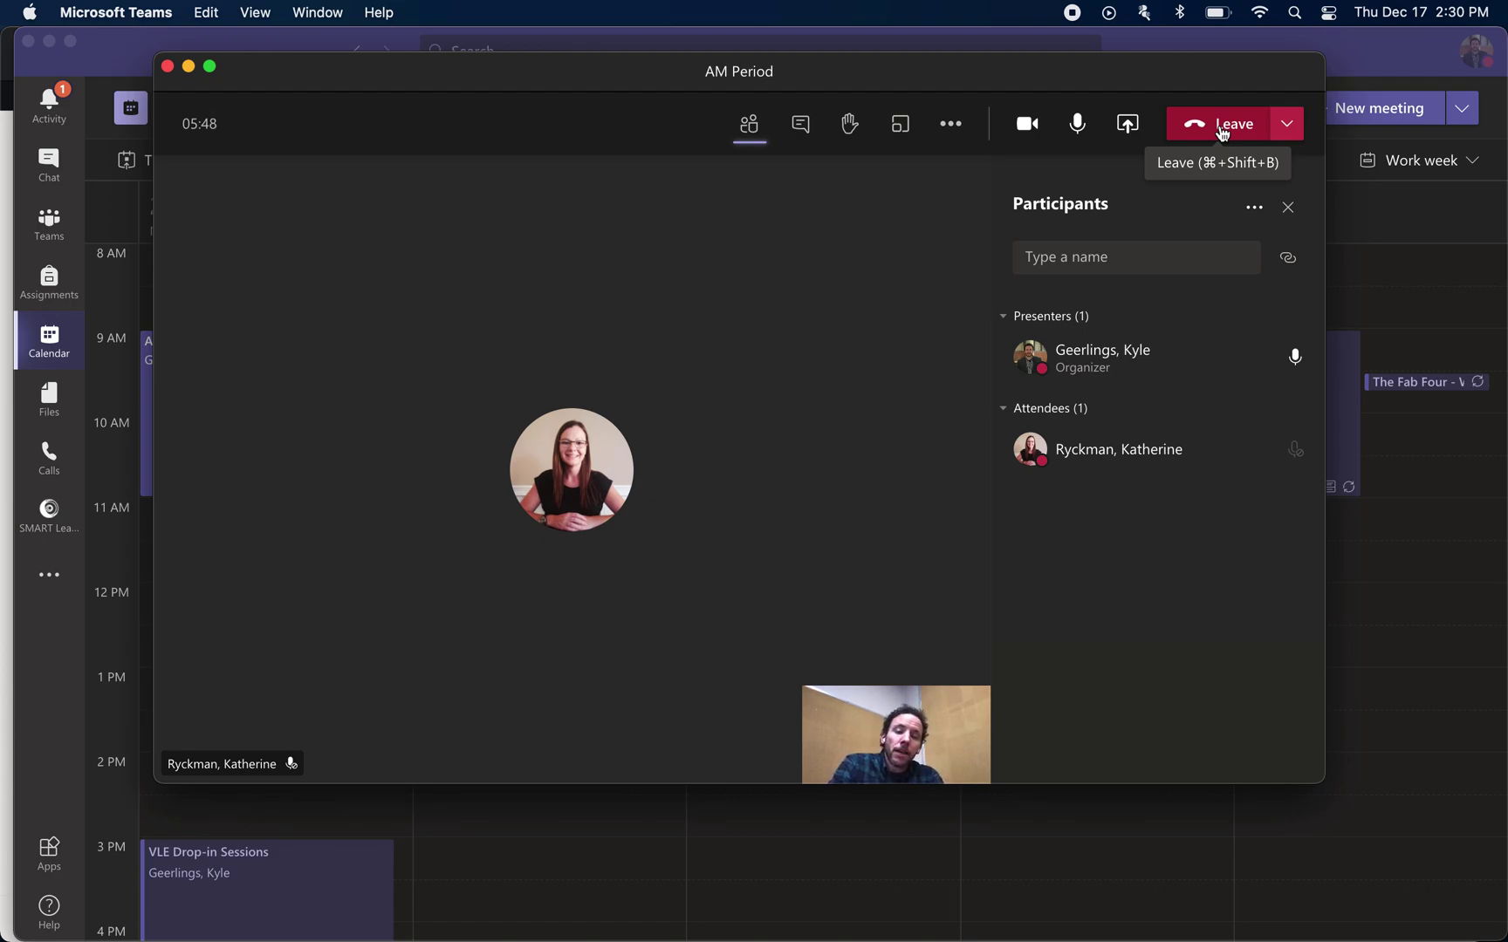
# Check the options for leaving or ending the meeting, and end the AM Period meeting for all participants
pyautogui.click(1288, 127)
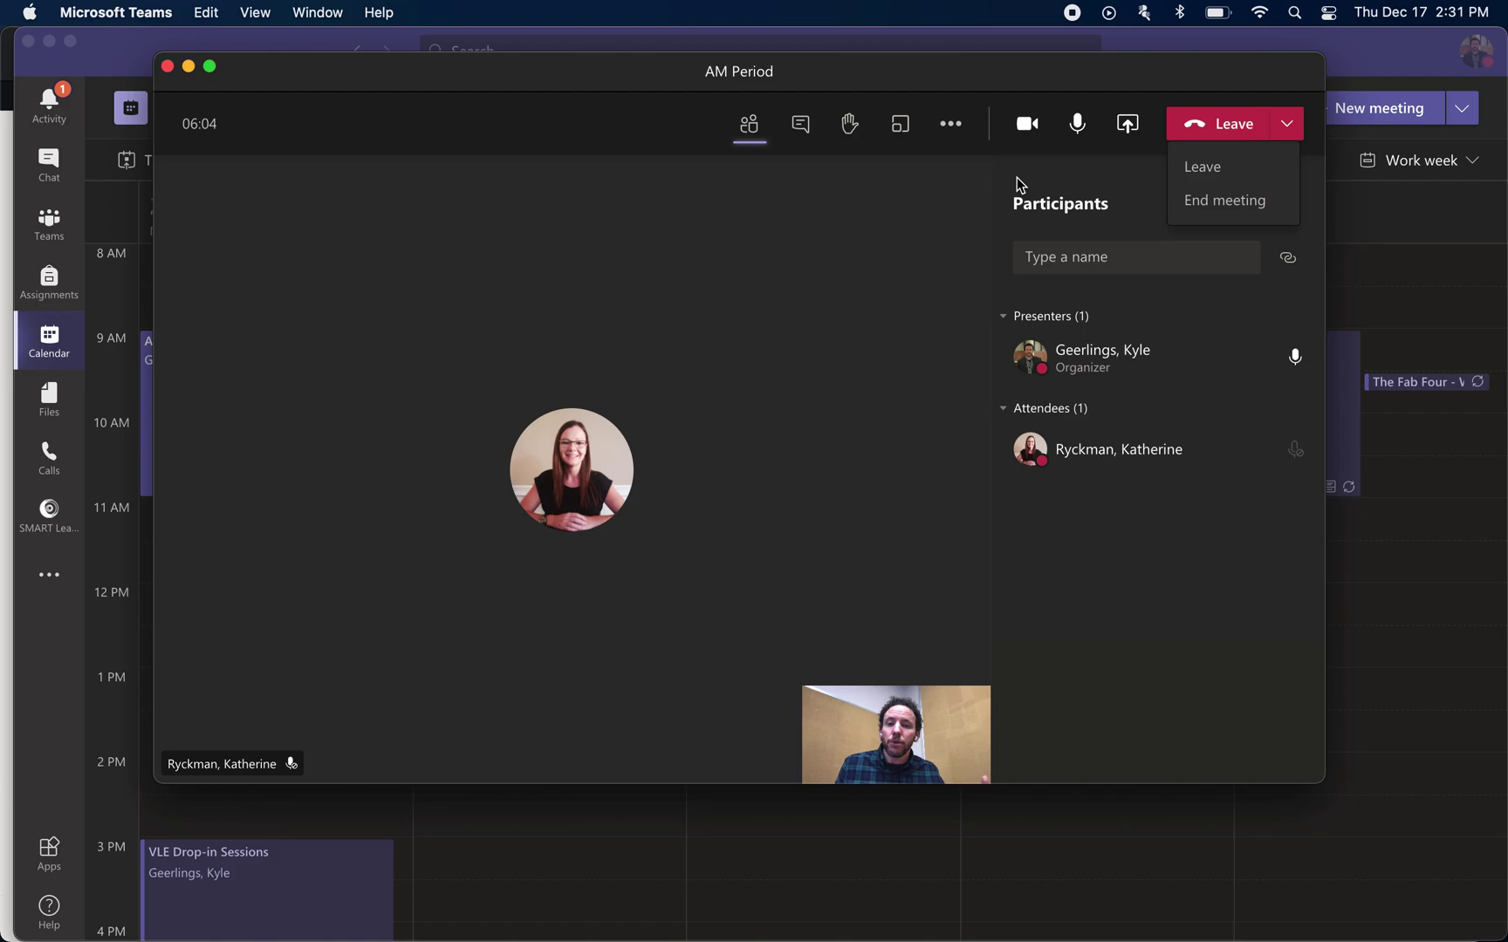
pyautogui.click(1116, 82)
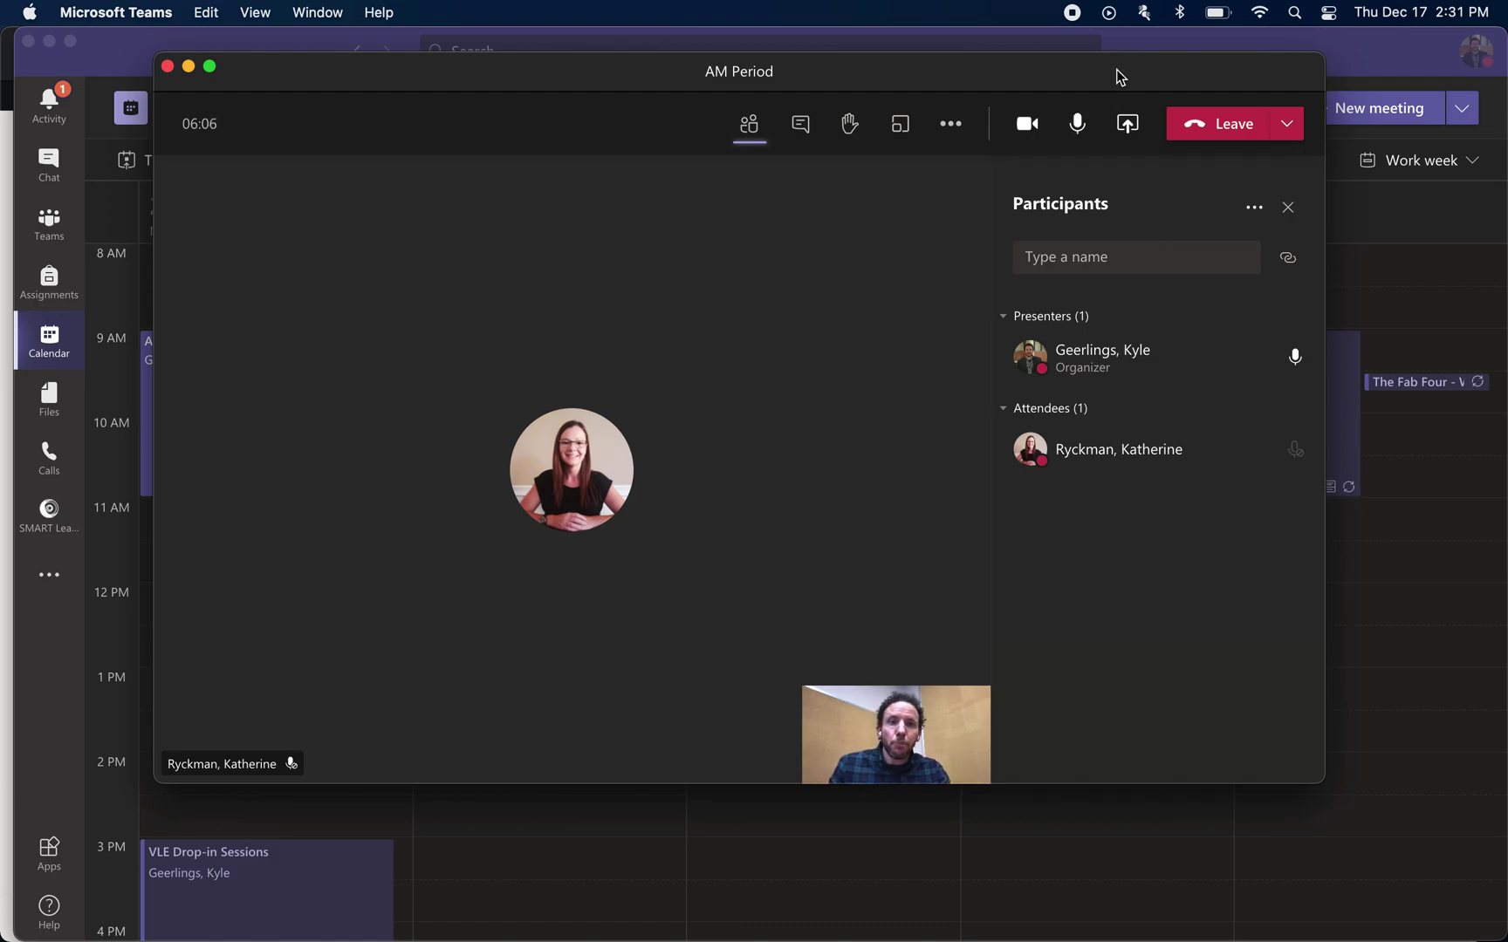
pyautogui.click(1288, 126)
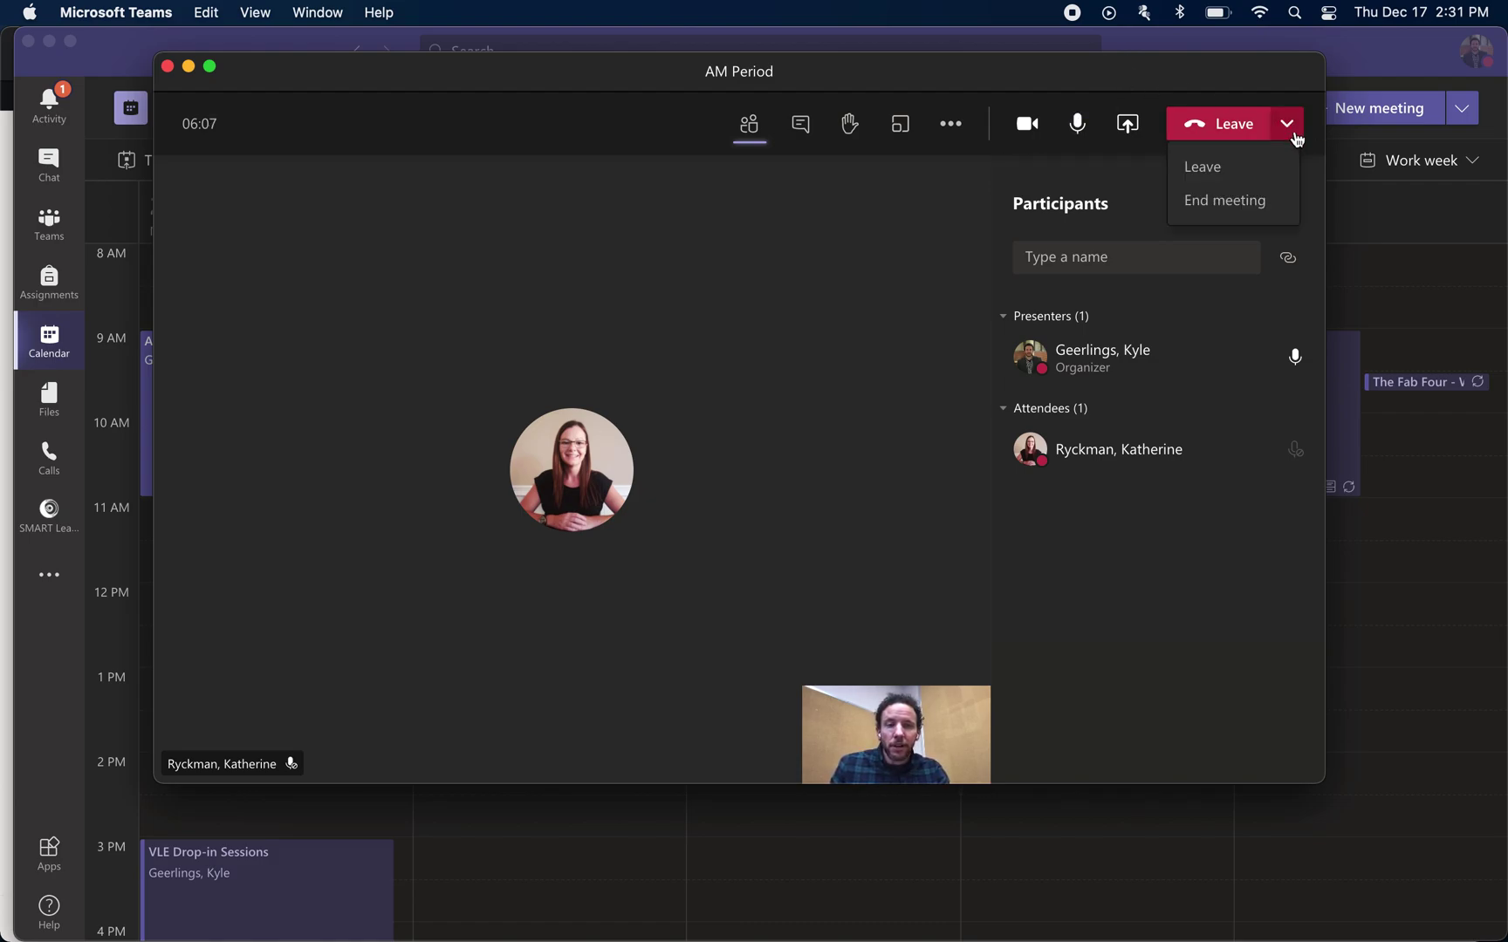
pyautogui.click(1220, 204)
pyautogui.click(857, 469)
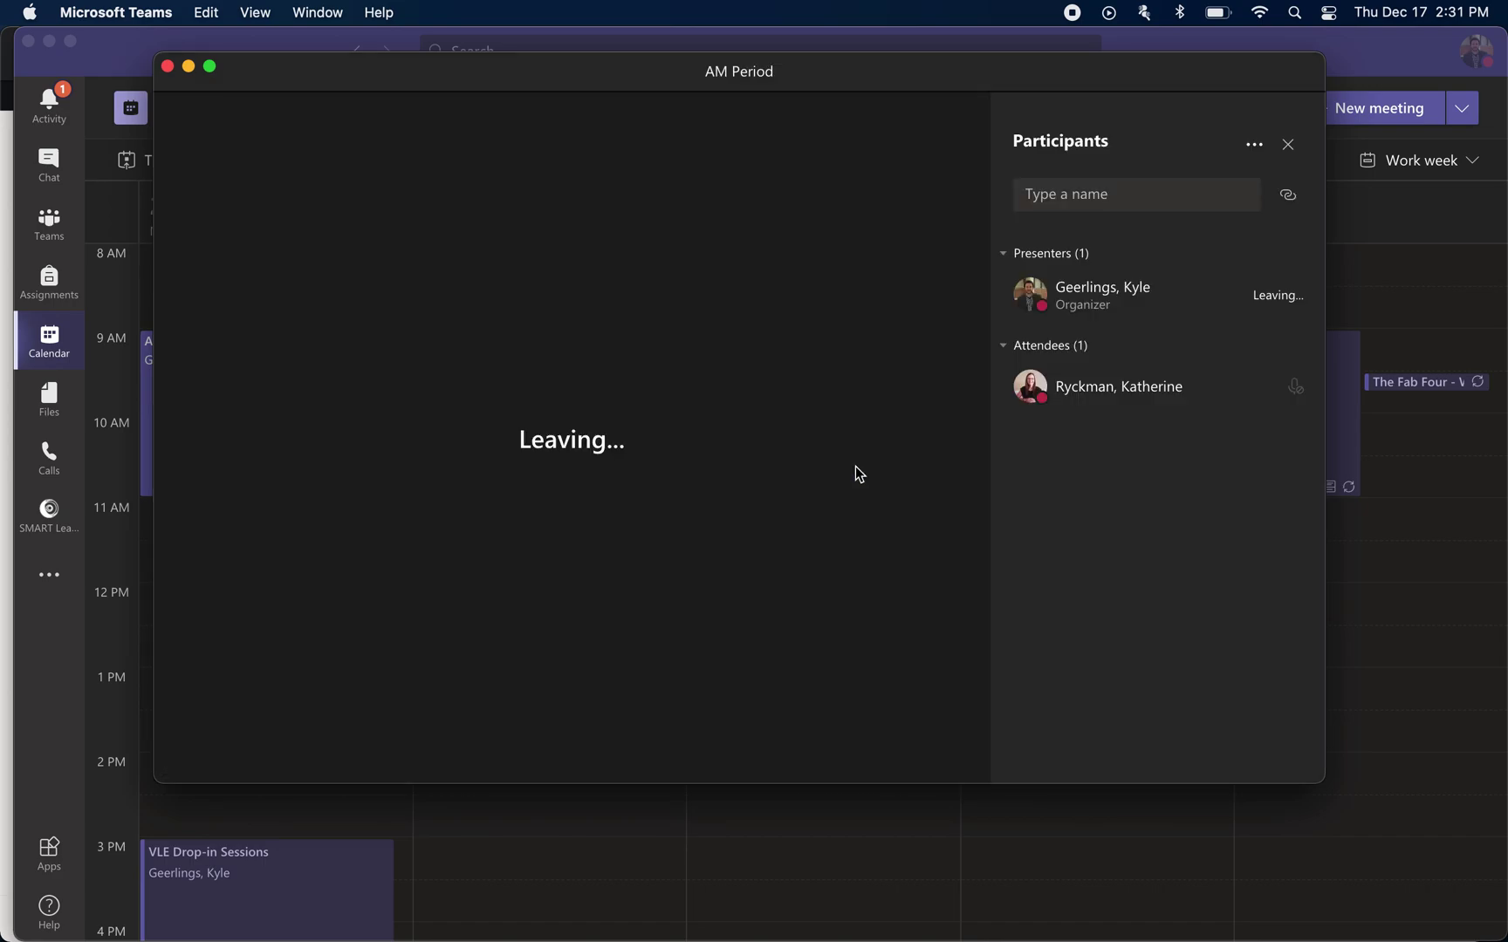